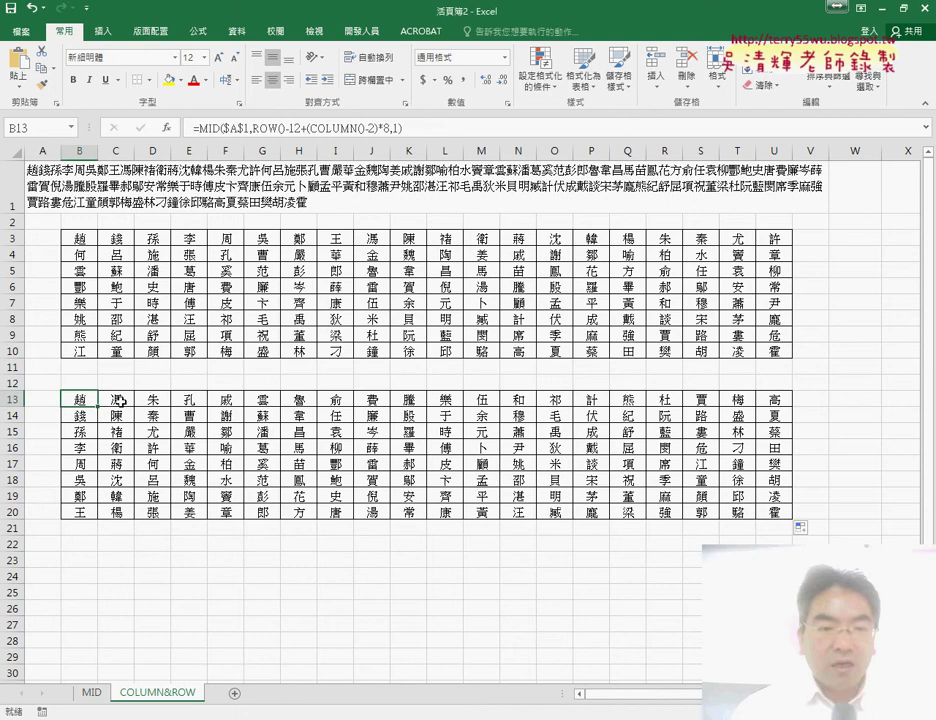
- Clear all split surname characters from the lower grid B13:U20
mouse_move(78, 398)
left_mouse_down()
mouse_move(773, 520)
mouse_move(775, 511)
left_mouse_up()
key("Delete")
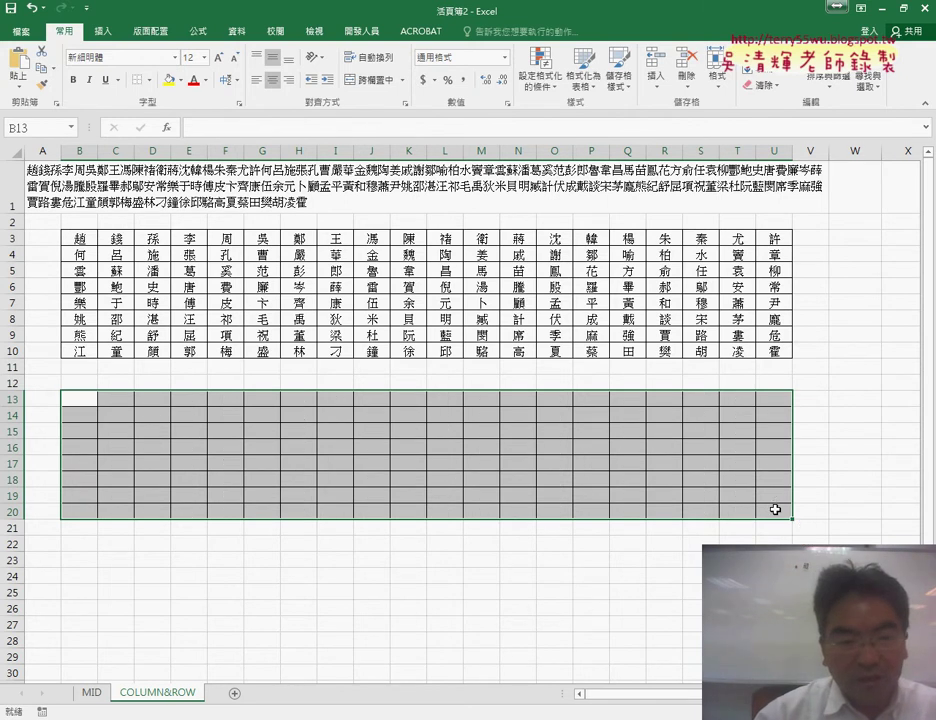
- Insert a blank row at row 2 so the upper table's formulas now begin in B4
left_click(78, 238)
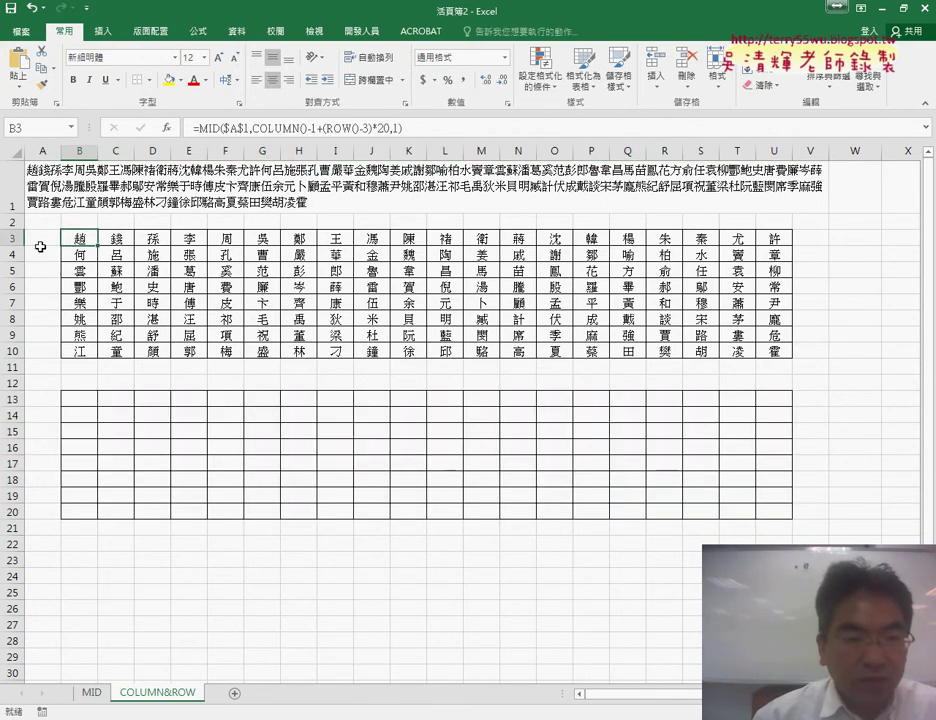
left_click(14, 222)
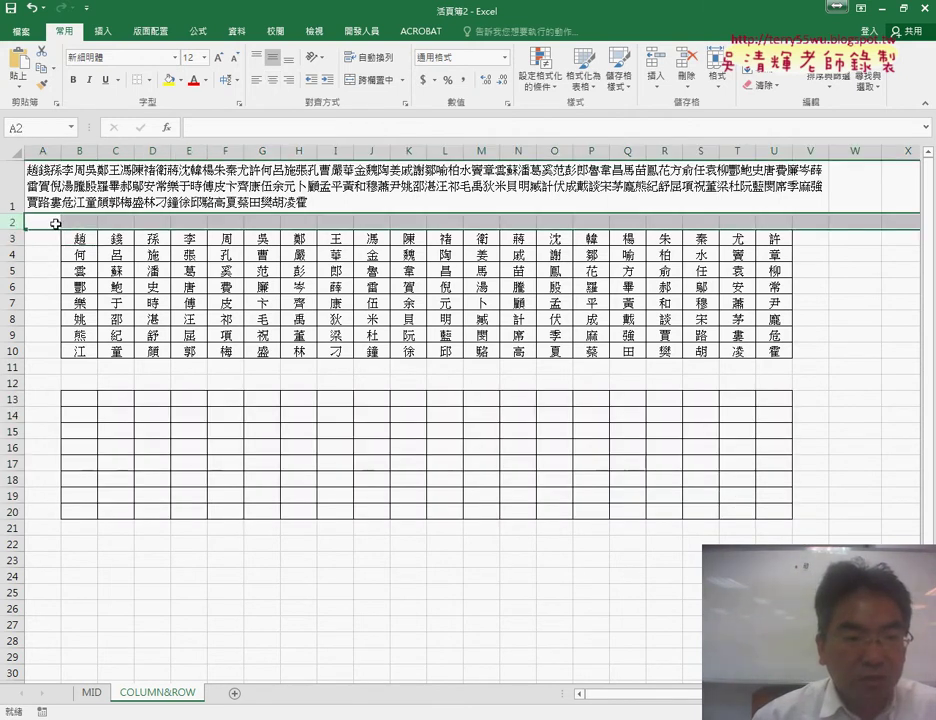
right_click(55, 223)
left_click(100, 326)
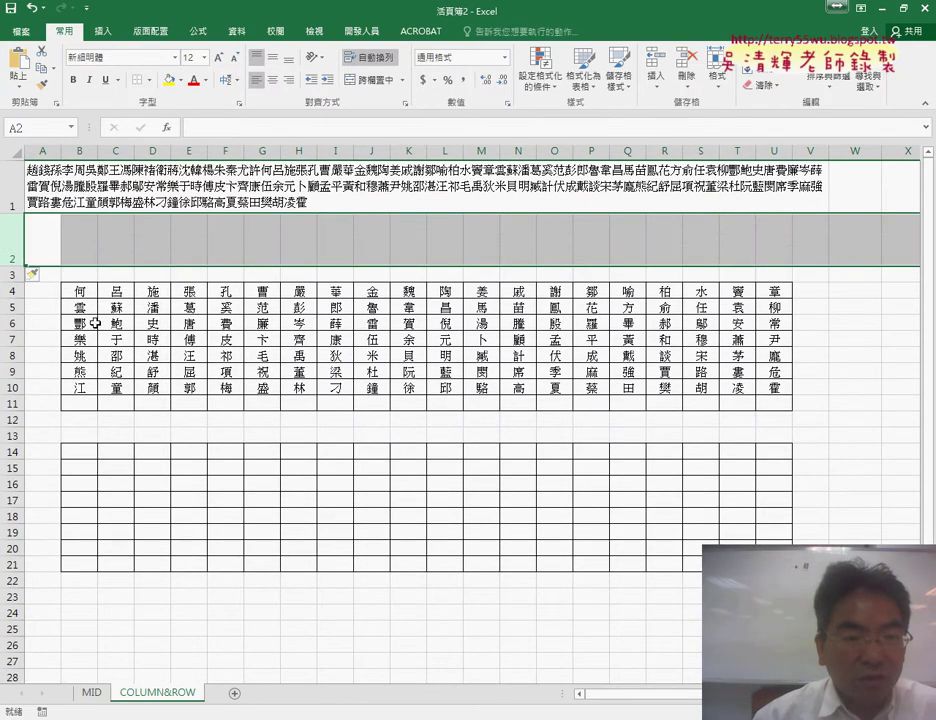
left_click(86, 292)
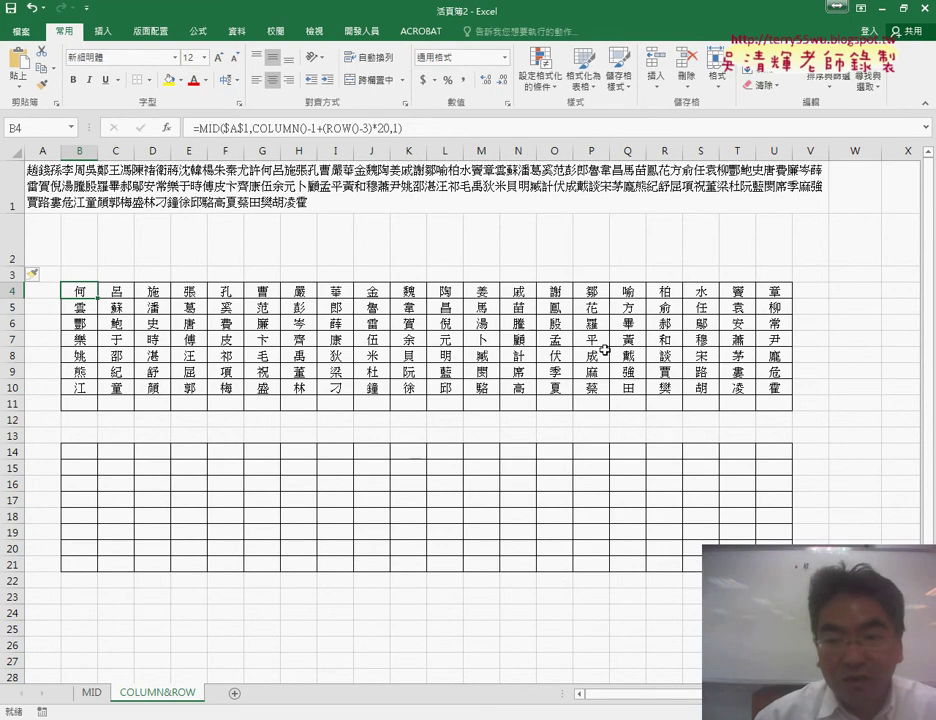
left_click(12, 272)
left_click(79, 291)
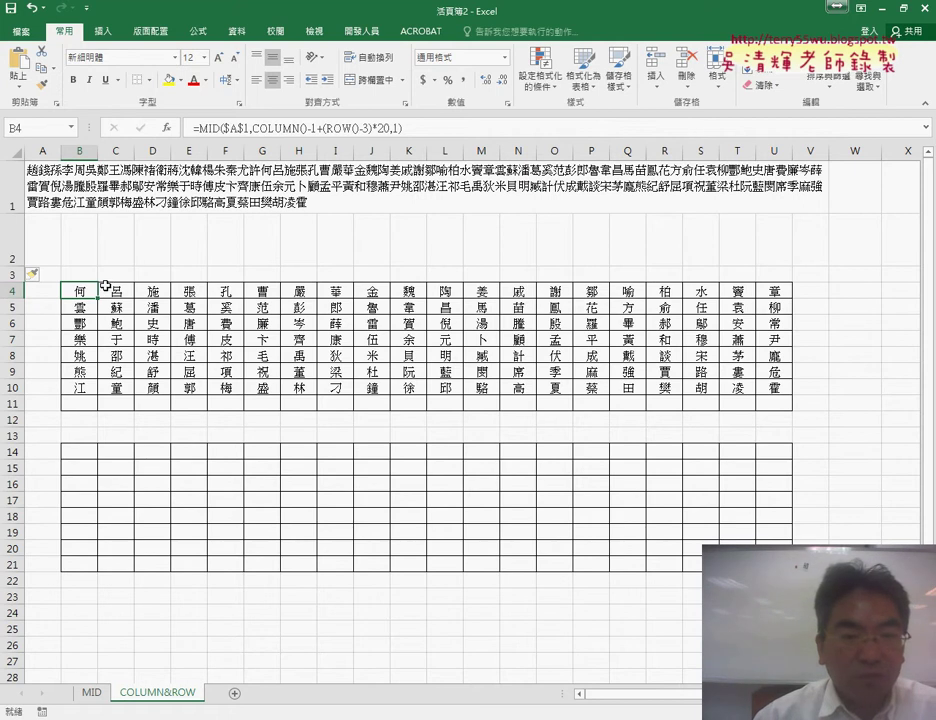
- Strip B4's formula down to =COLUMN()-1+(ROW()-3)*20, removing the MID wrapper
left_click(202, 128)
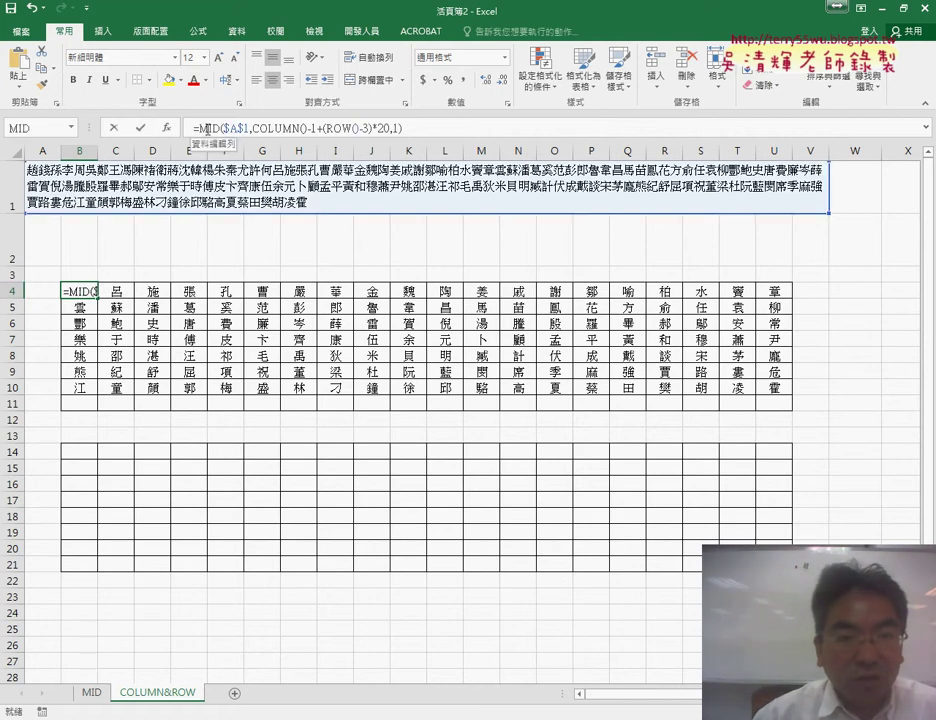
key("Delete")
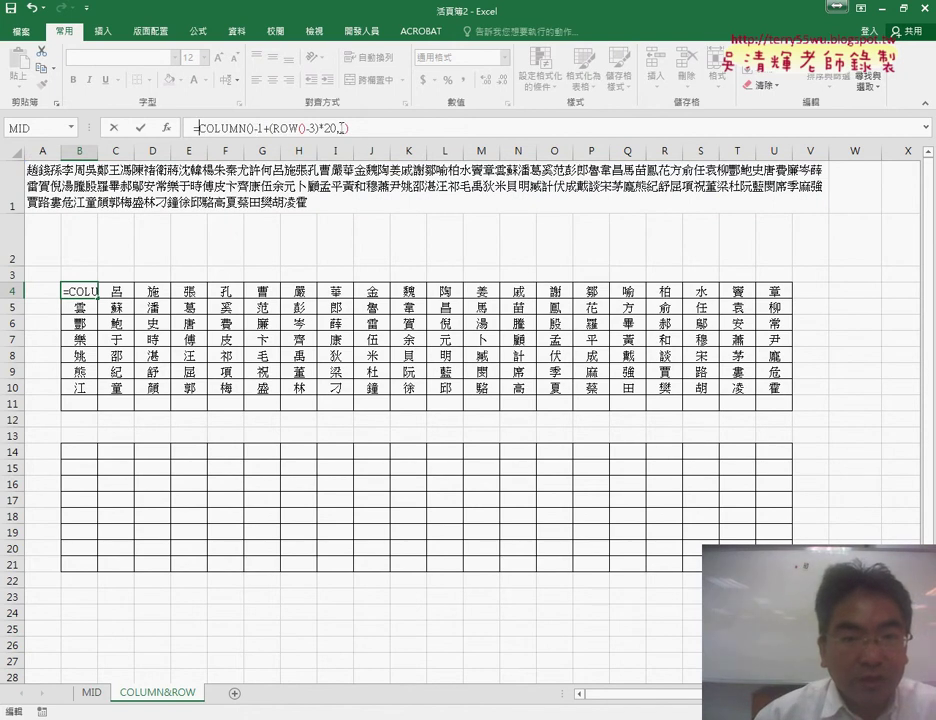
left_click_drag(337, 128, 405, 130)
key("Delete")
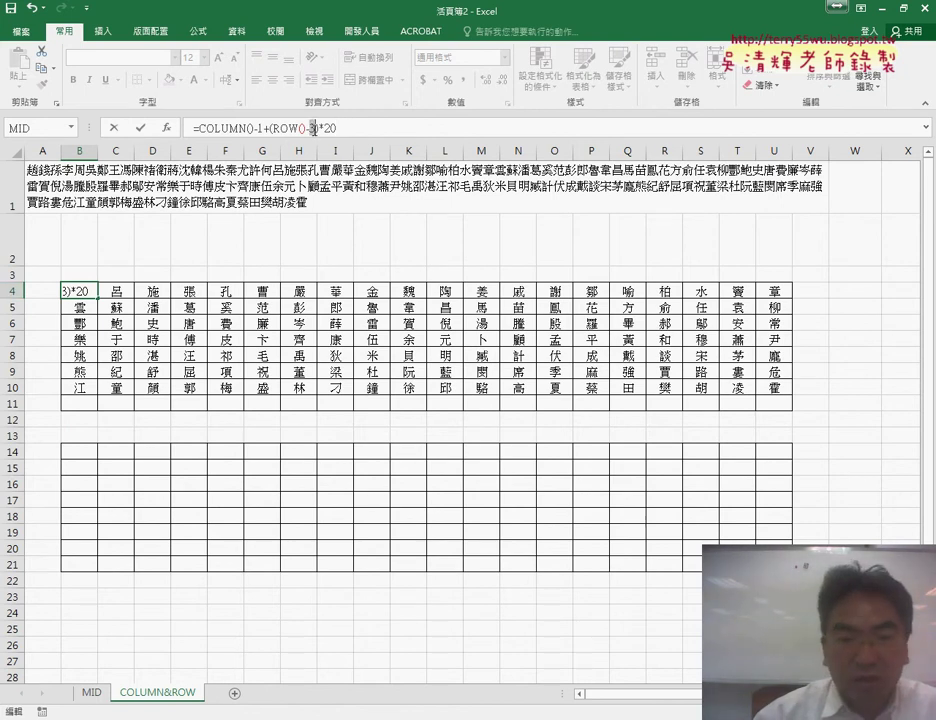
double_click(313, 128)
type("4")
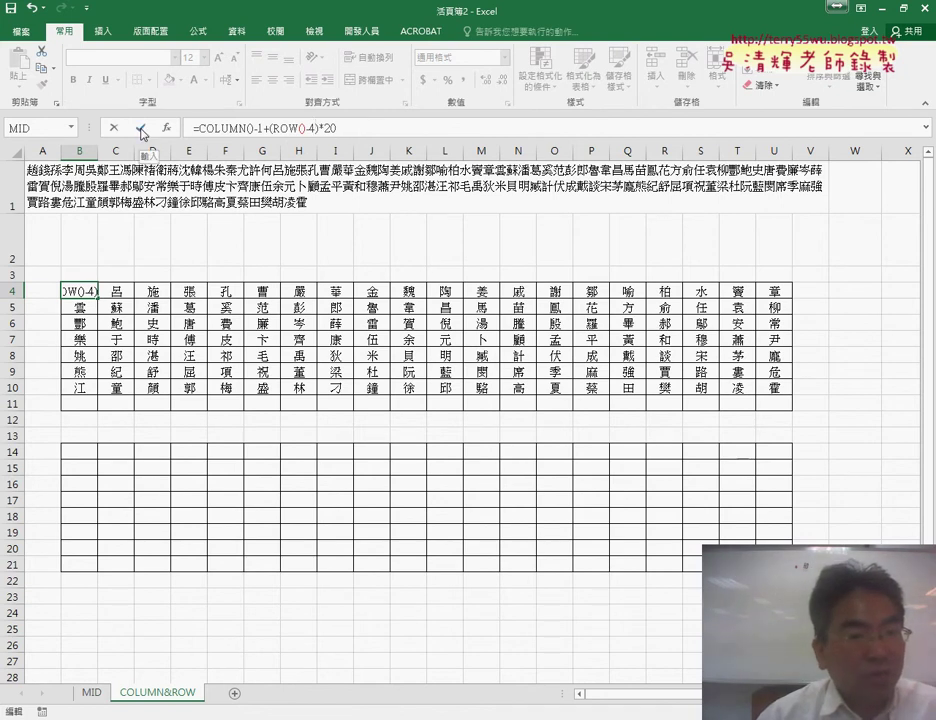
key("BackSpace")
type("3")
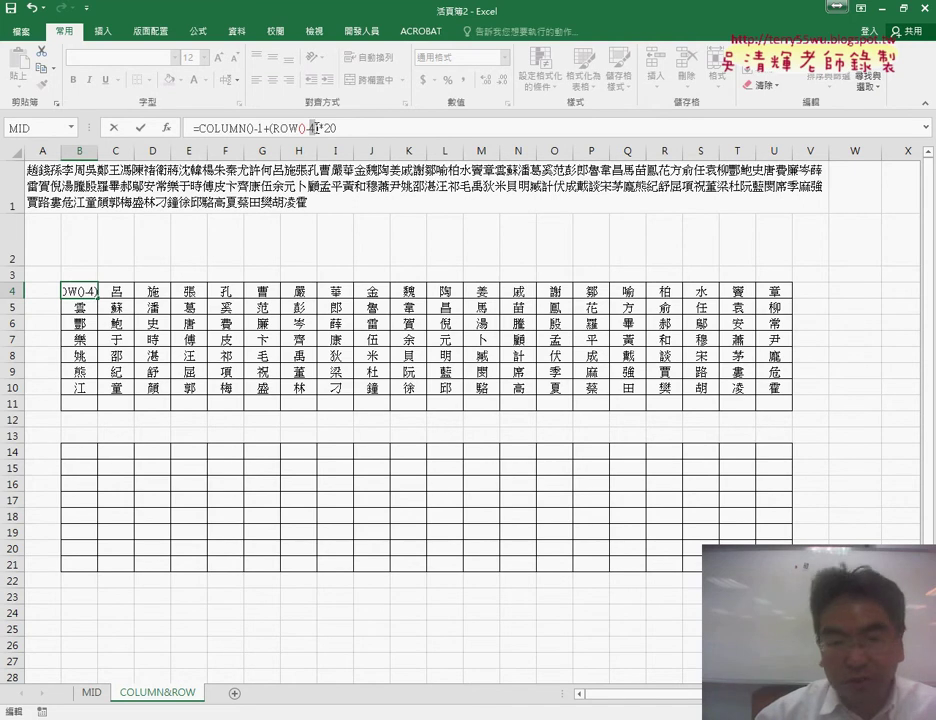
left_click(143, 128)
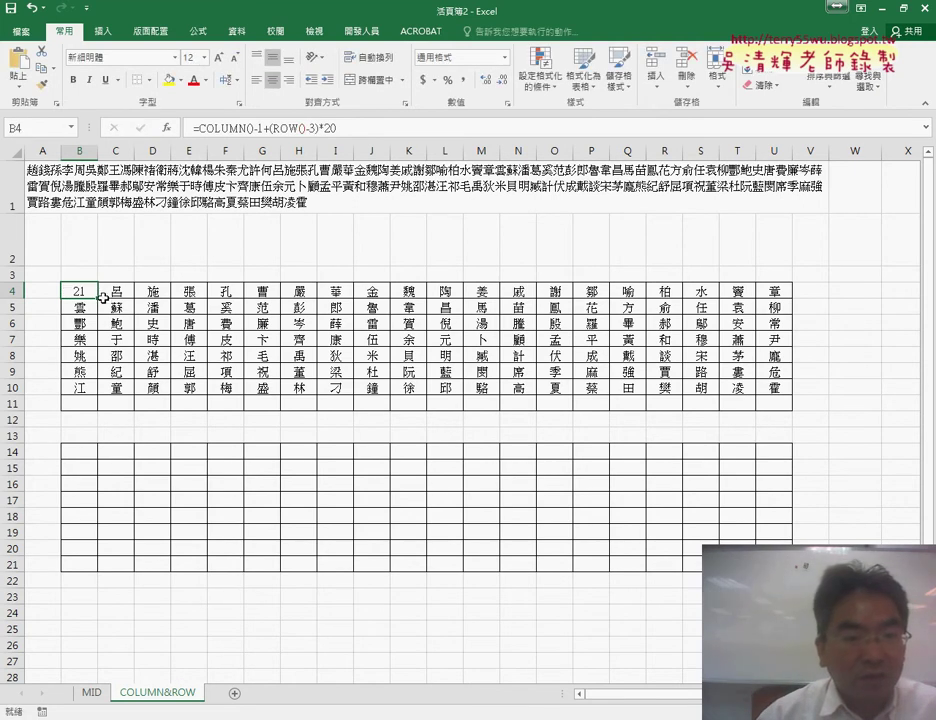
- Fill B4's index formula across to U4 and down to row 11, showing 21 to 180
mouse_move(98, 298)
left_mouse_down()
mouse_move(814, 301)
mouse_move(792, 300)
mouse_move(786, 410)
left_mouse_up()
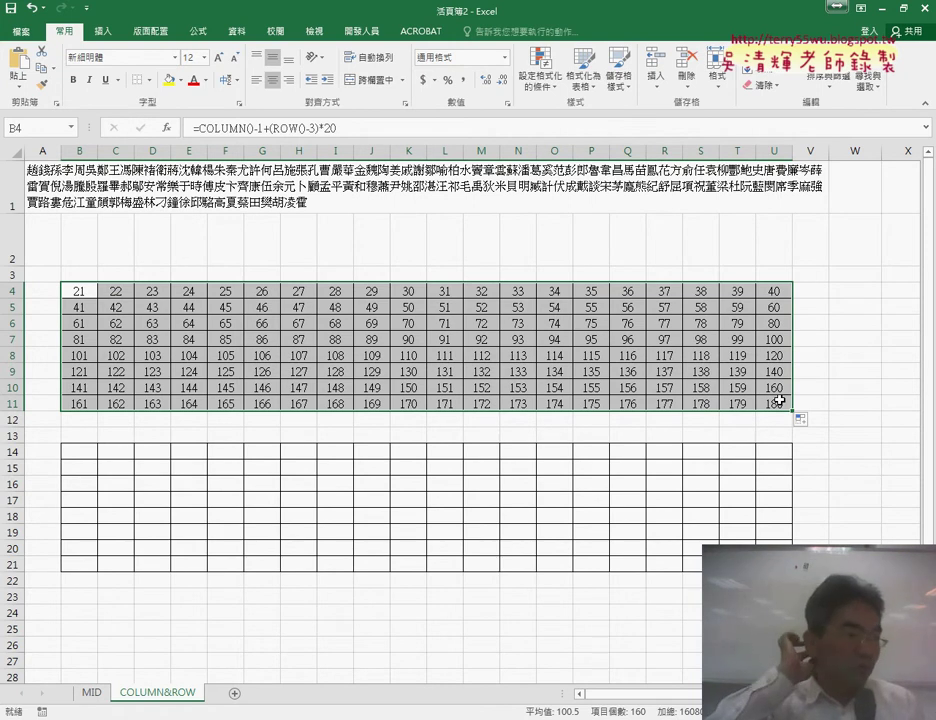
left_click(80, 291)
- Change B4's formula to ROW()-4 and refill B4:U11 so it shows 1 to 160
left_click(313, 127)
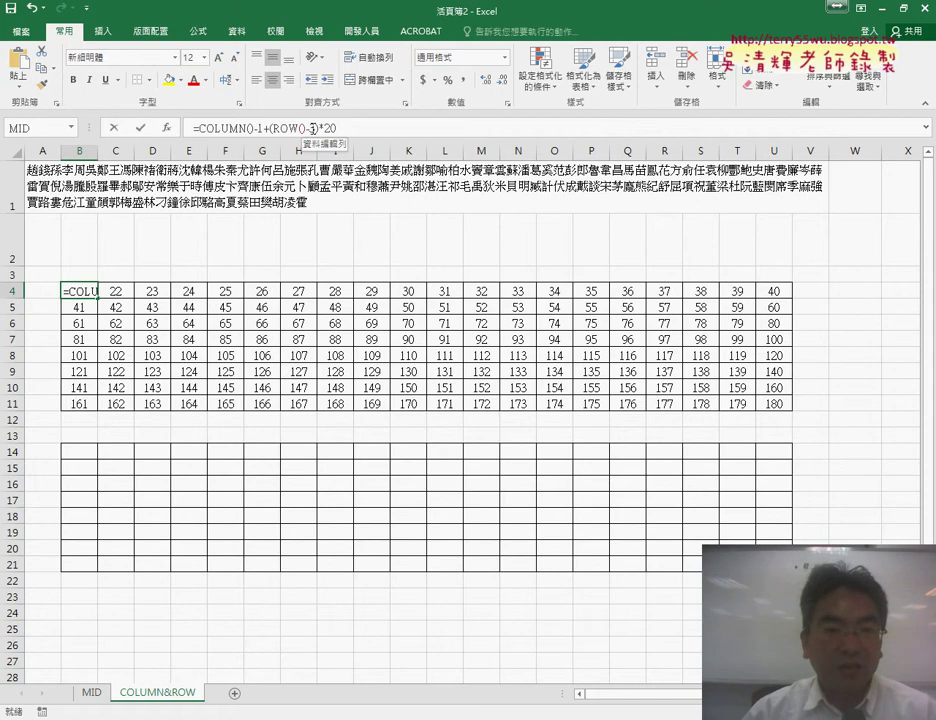
key("BackSpace")
type("4")
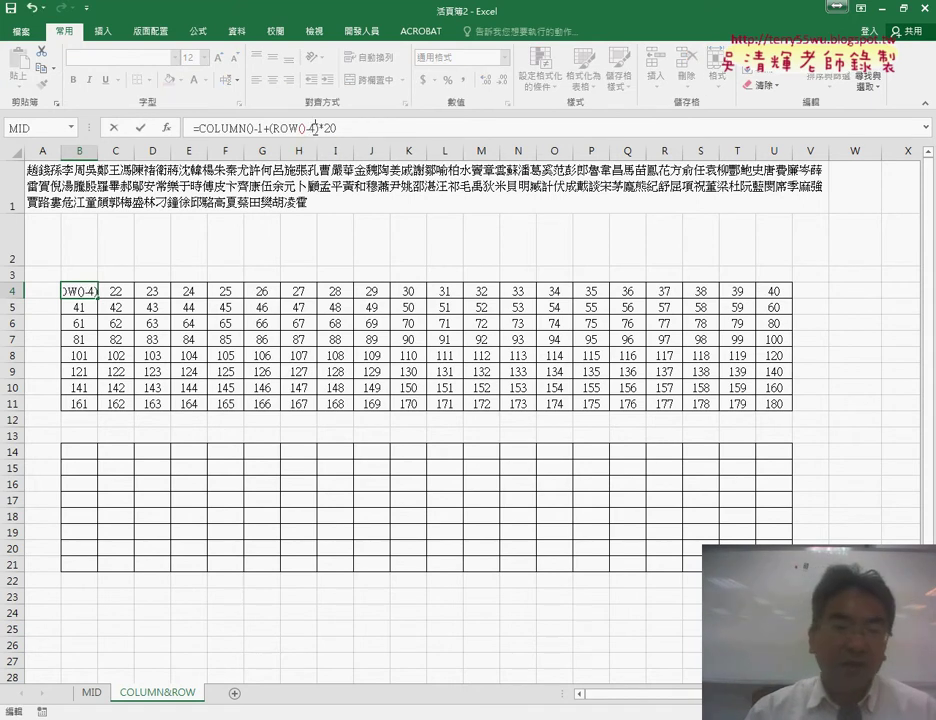
left_click(145, 128)
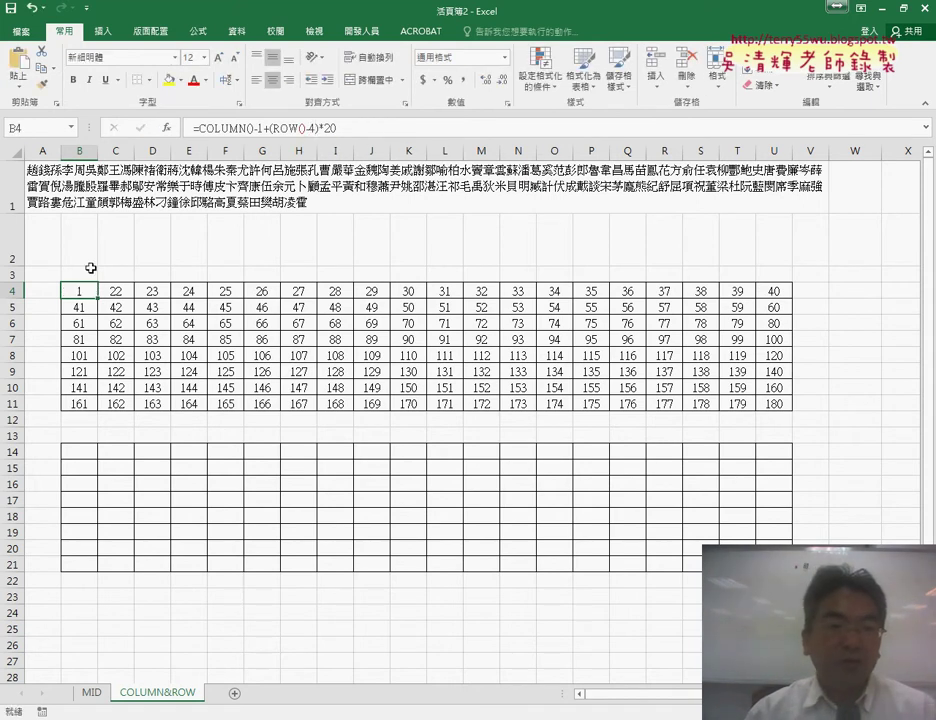
left_click_drag(97, 298, 782, 298)
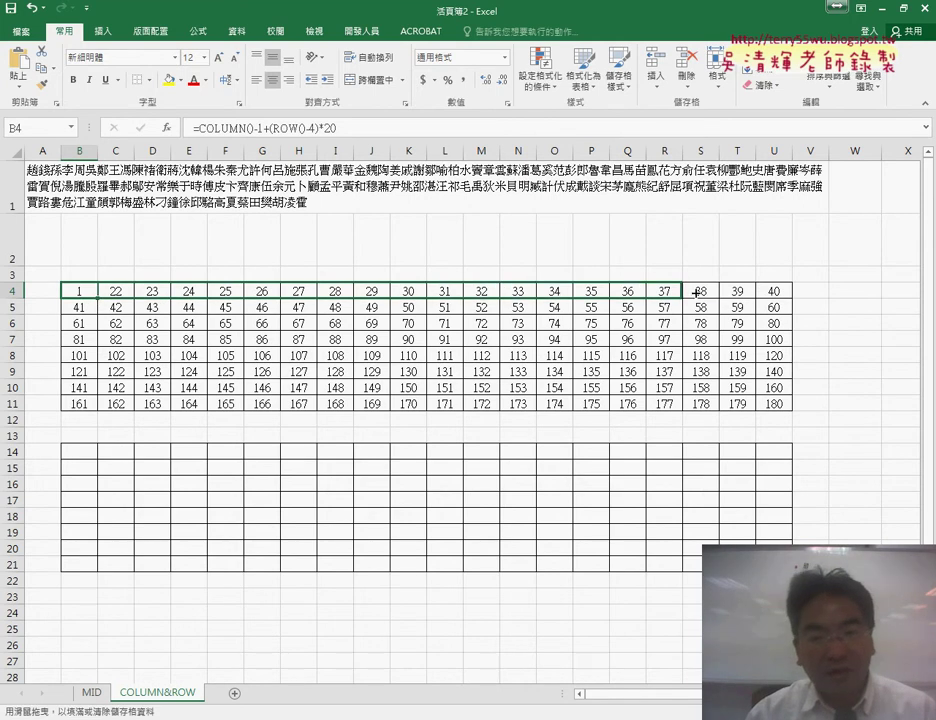
left_click_drag(791, 297, 793, 412)
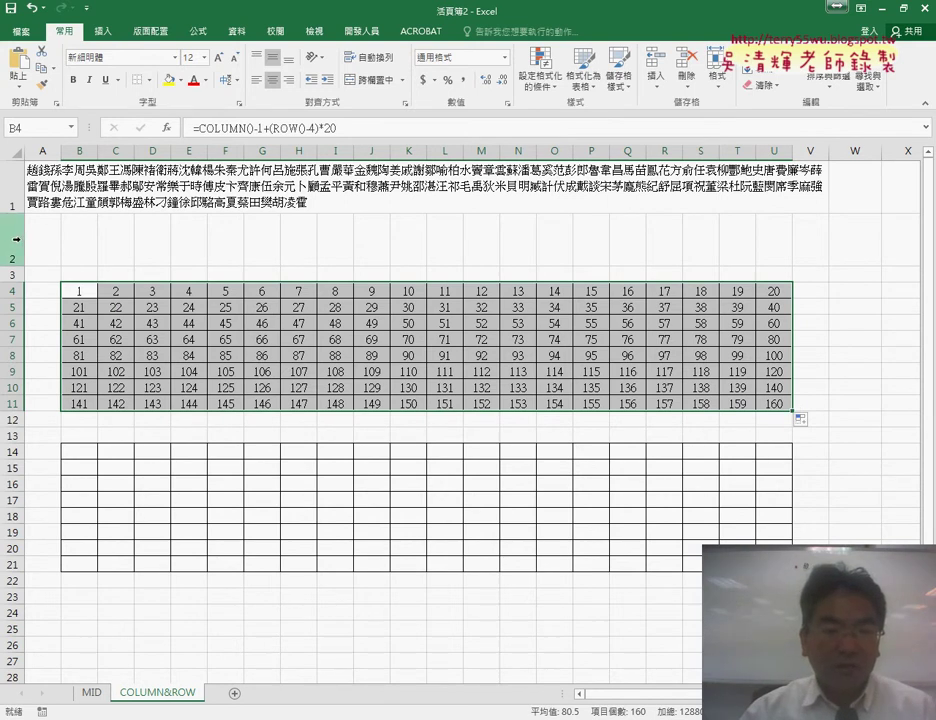
left_click_drag(15, 244, 14, 274)
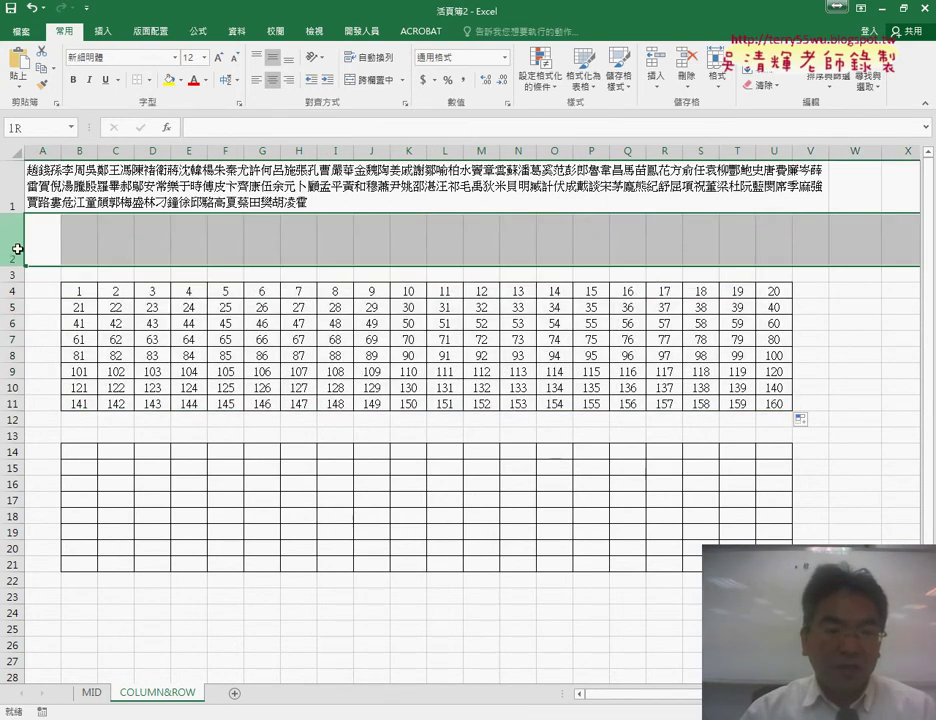
- Delete the empty row 2 so the upper number table moves up to rows 3–10
right_click(142, 264)
left_click(190, 398)
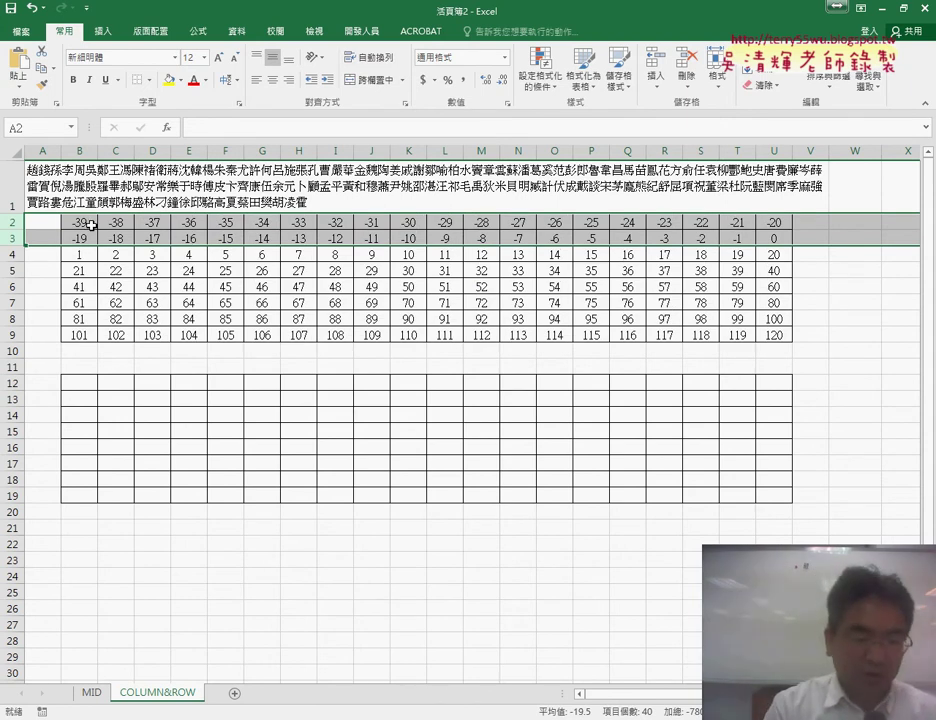
key("ctrl+z")
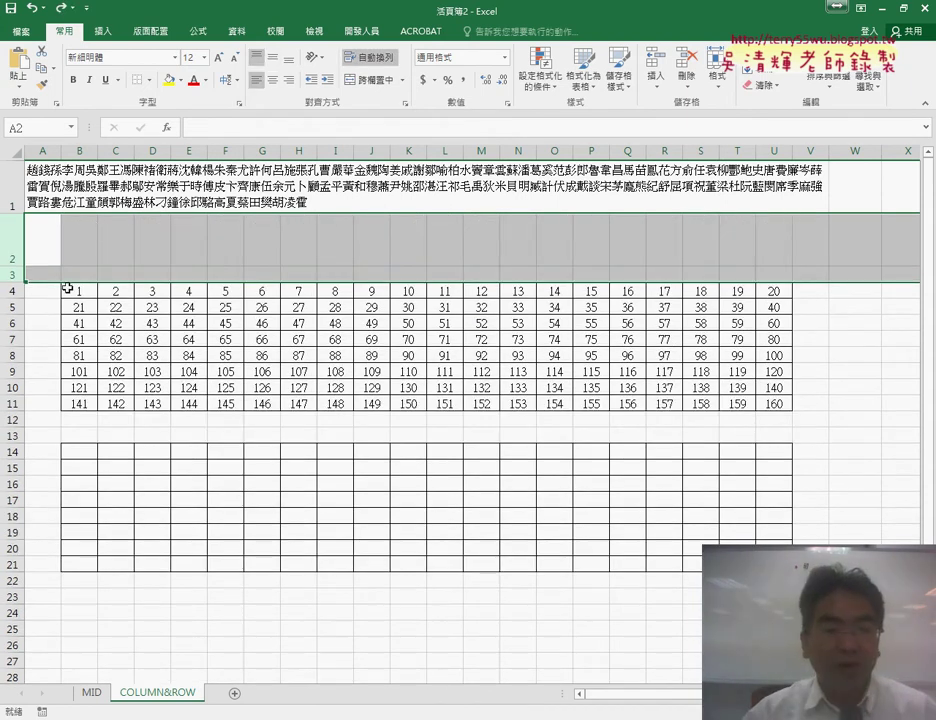
left_click(17, 242)
right_click(140, 237)
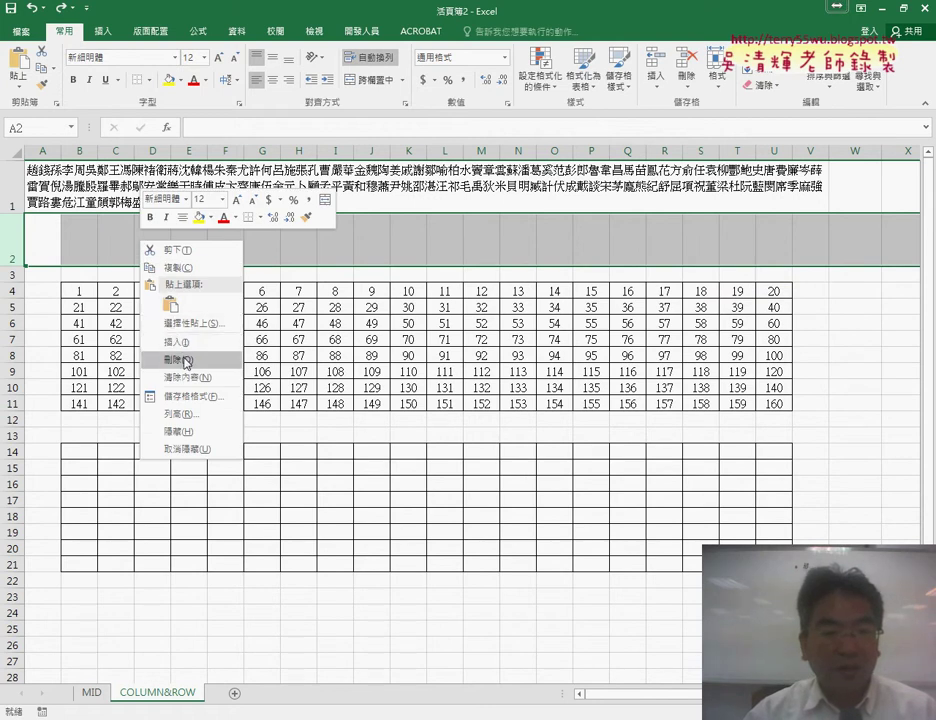
left_click(186, 360)
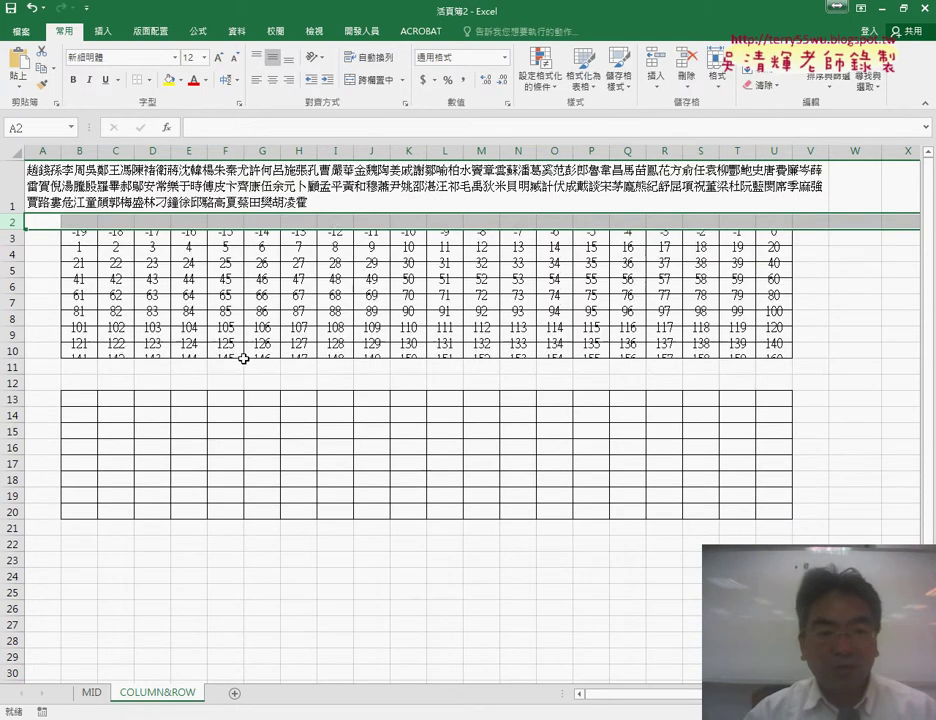
- Set B3's formula back to ROW()-3 and fill it across B3:U10
left_click(81, 240)
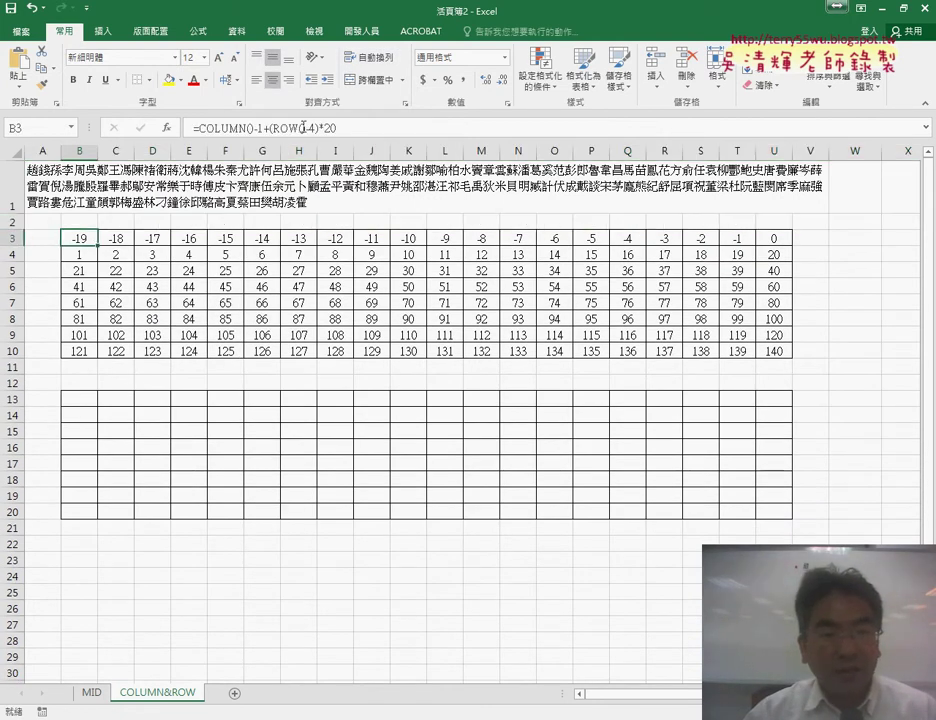
left_click(313, 127)
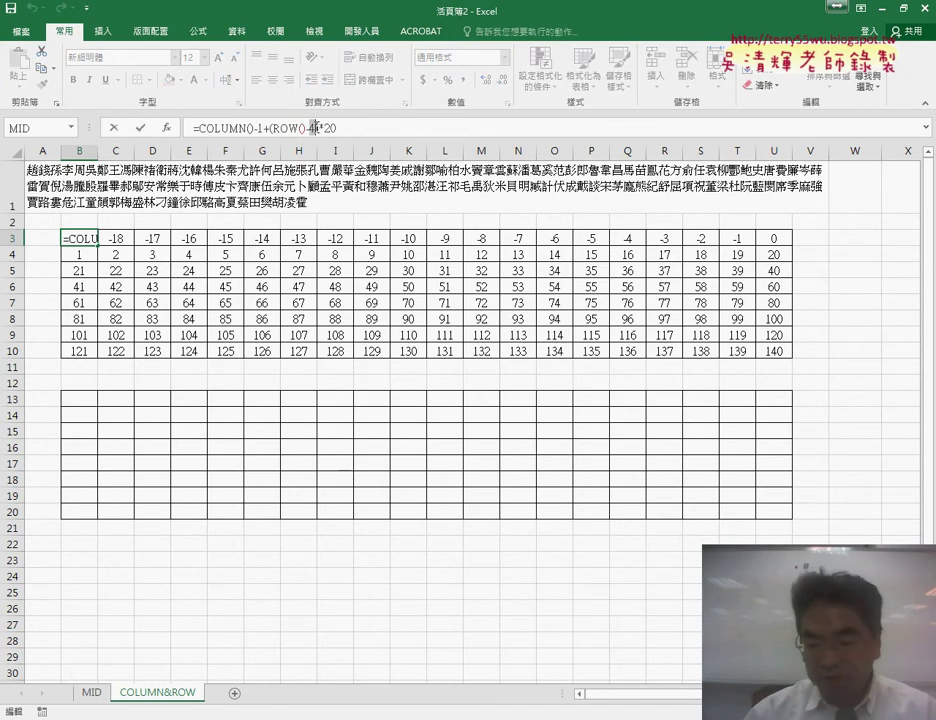
key("BackSpace")
type("3")
left_click(144, 128)
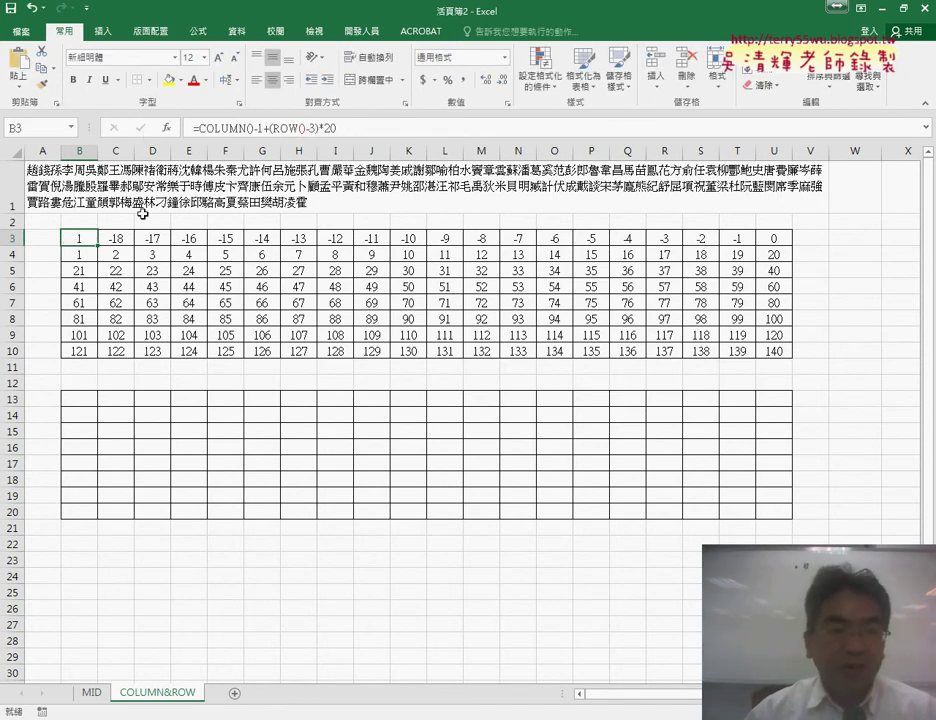
mouse_move(98, 245)
left_mouse_down()
mouse_move(793, 245)
mouse_move(783, 353)
left_mouse_up()
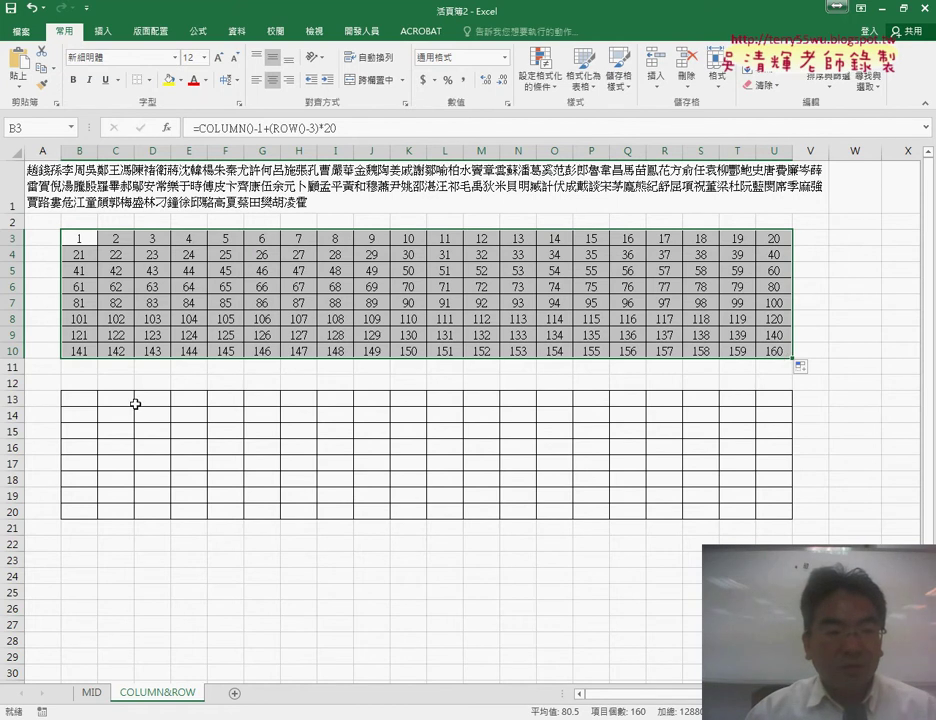
left_click(82, 400)
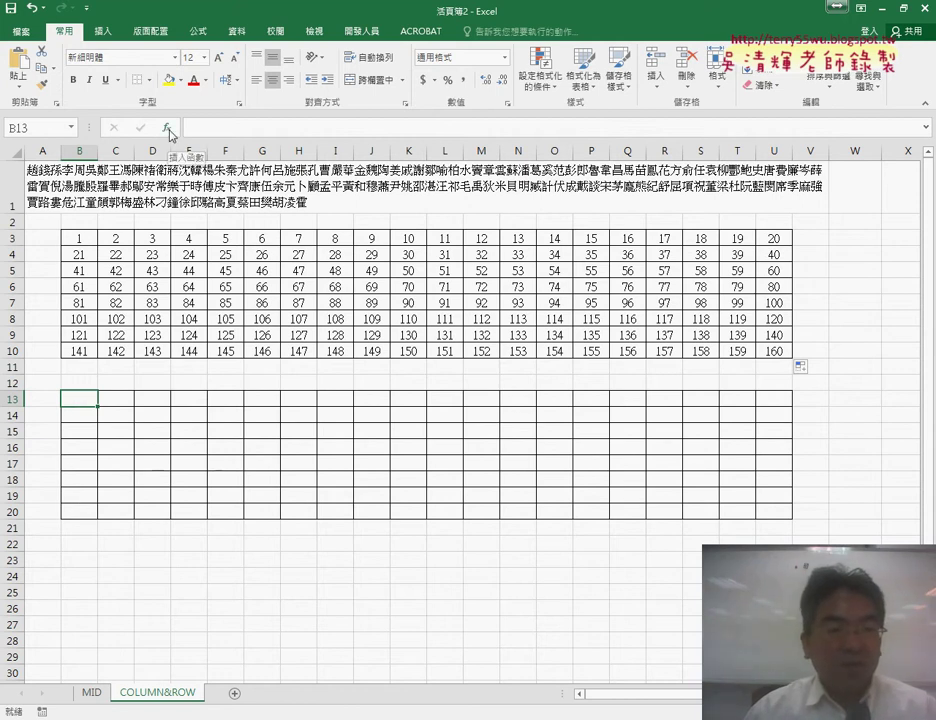
- Enter =ROW()-12 in B13 and fill it through B13:U20 so rows count 1 to 8
left_click(170, 133)
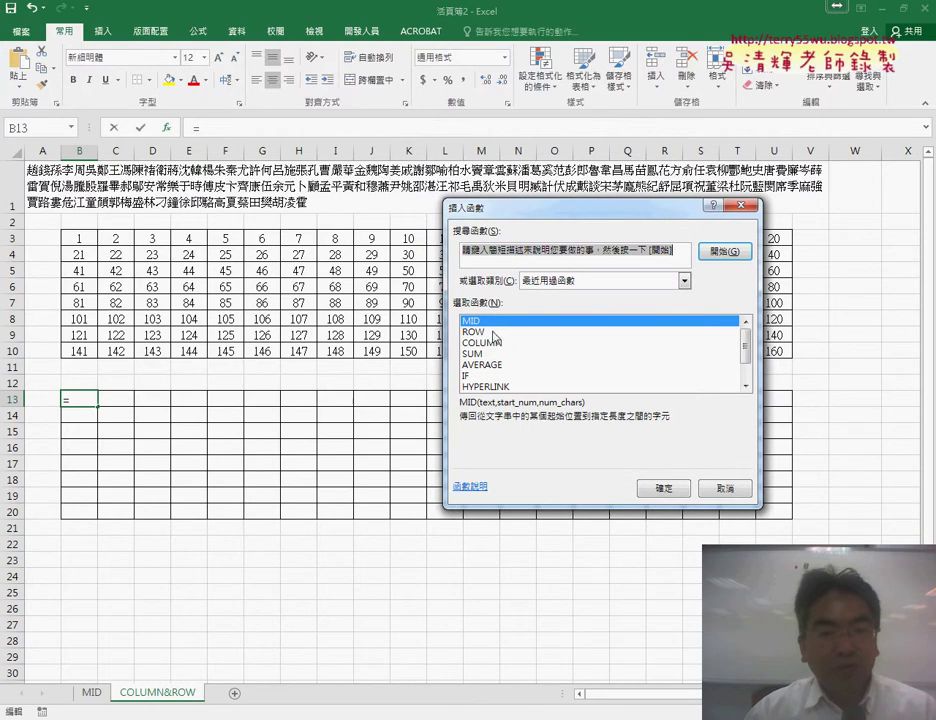
left_click(487, 333)
left_click(663, 489)
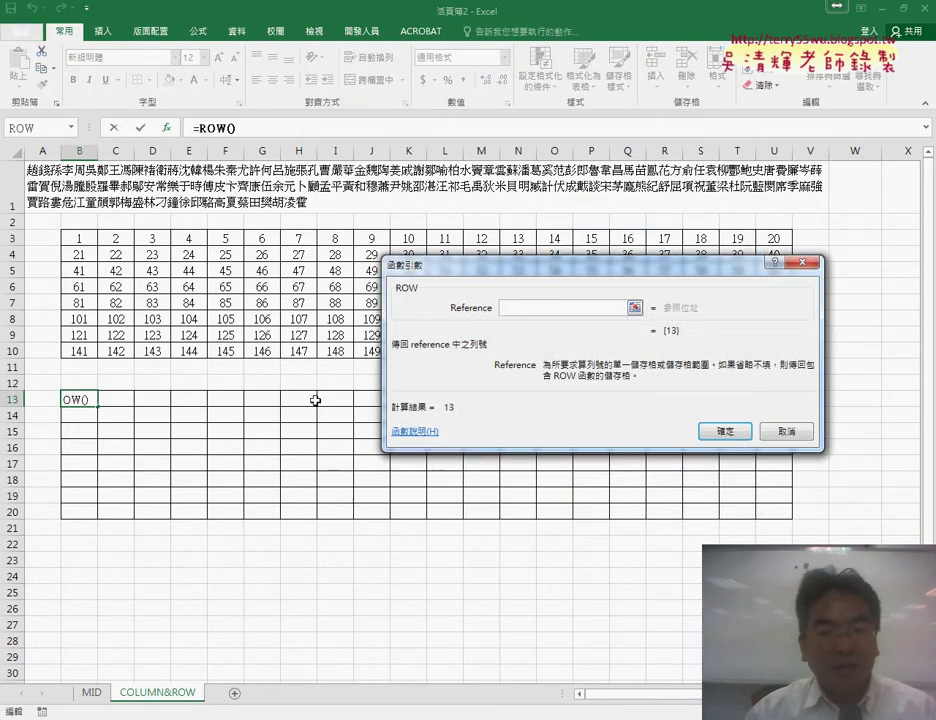
left_click(717, 430)
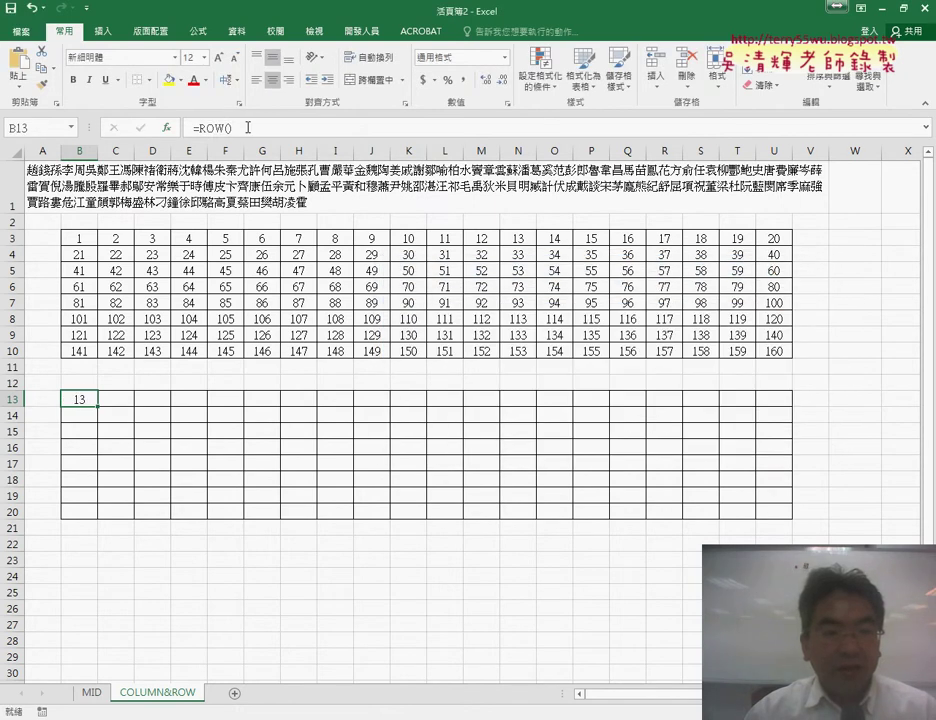
left_click(246, 127)
type("-")
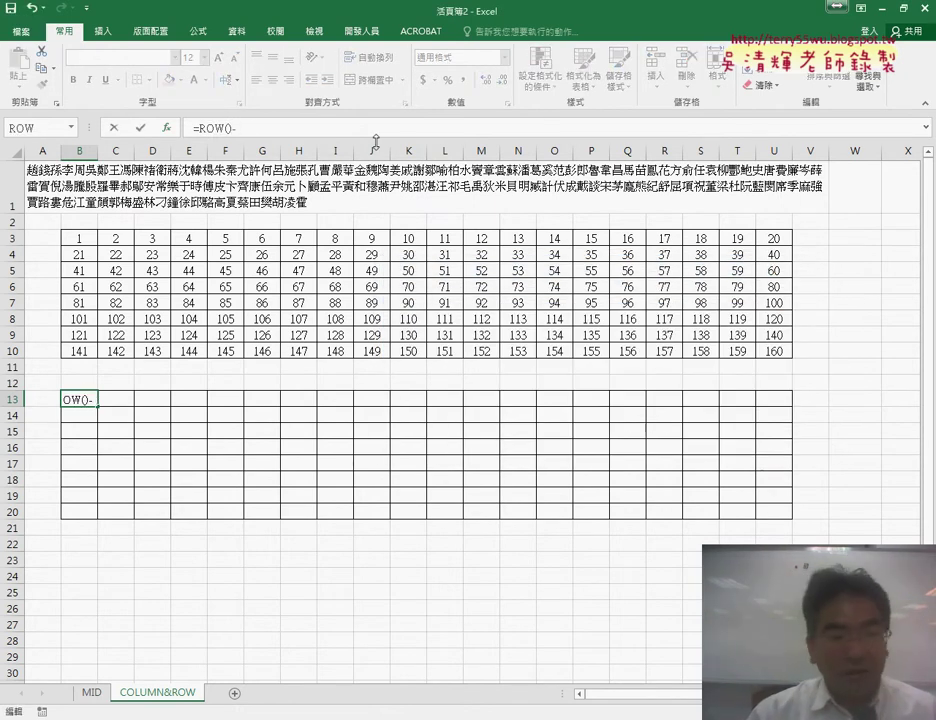
type("12")
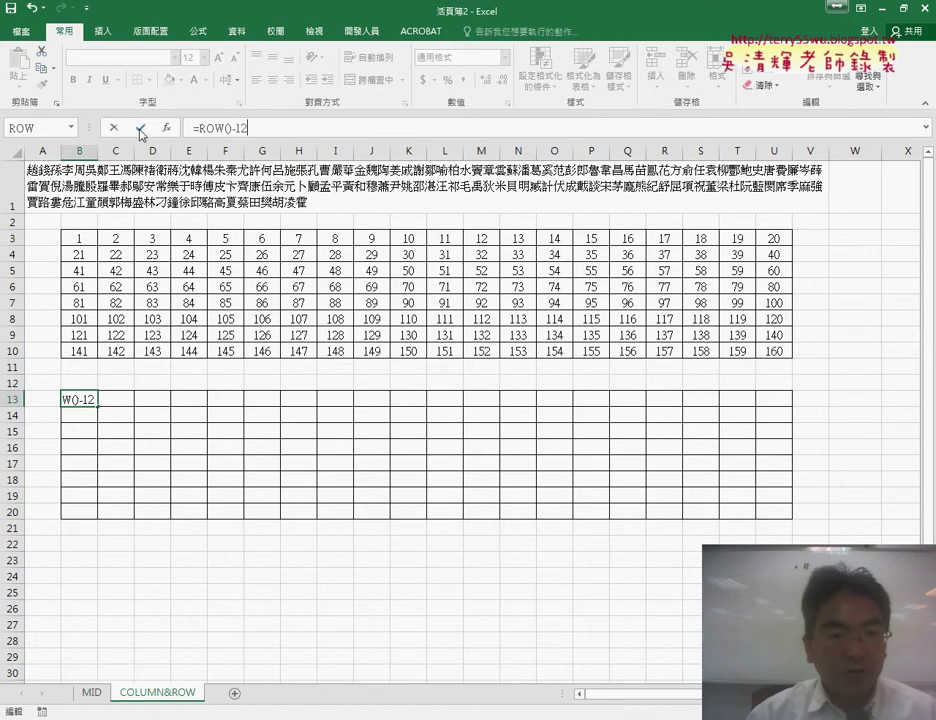
left_click(140, 127)
mouse_move(97, 406)
left_mouse_down()
mouse_move(98, 516)
mouse_move(790, 575)
left_mouse_up()
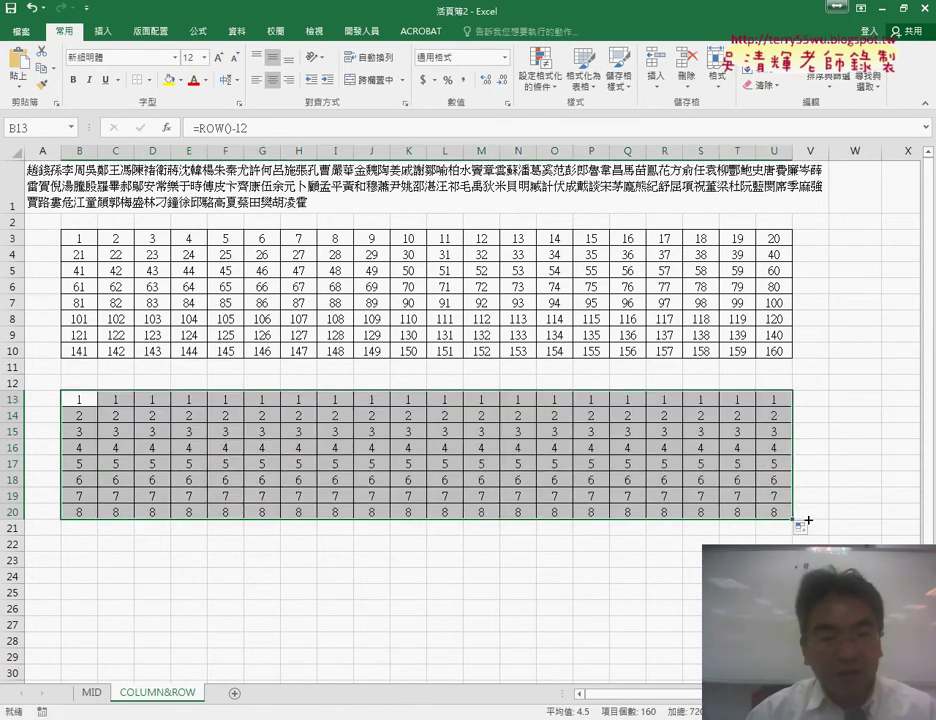
- Rewrite B13's formula as =ROW()-12+(COLUMN()-2)*8
left_click(80, 399)
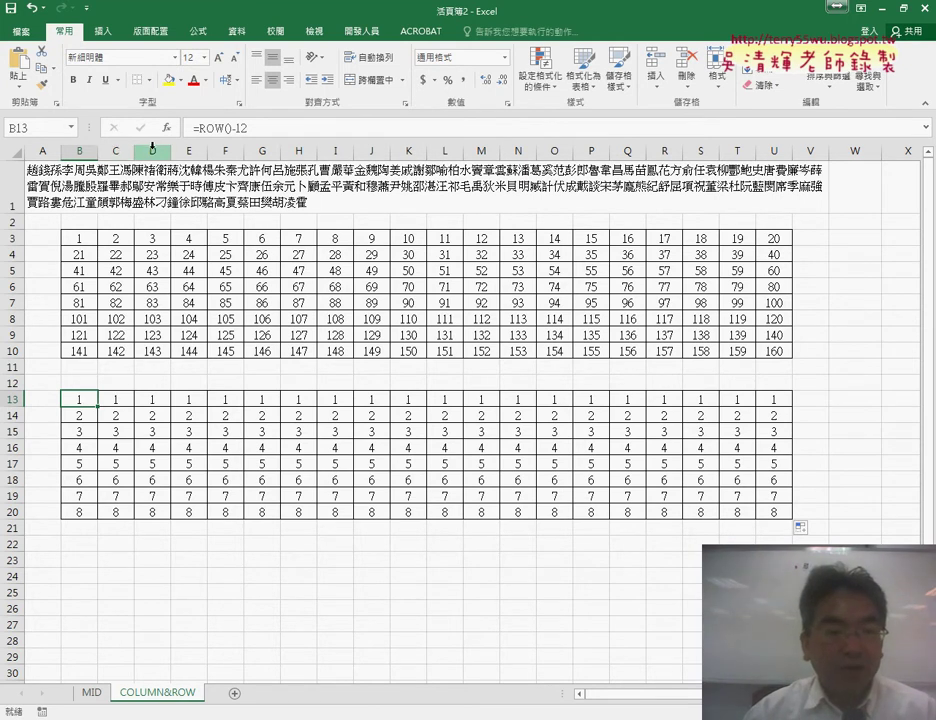
left_click(268, 131)
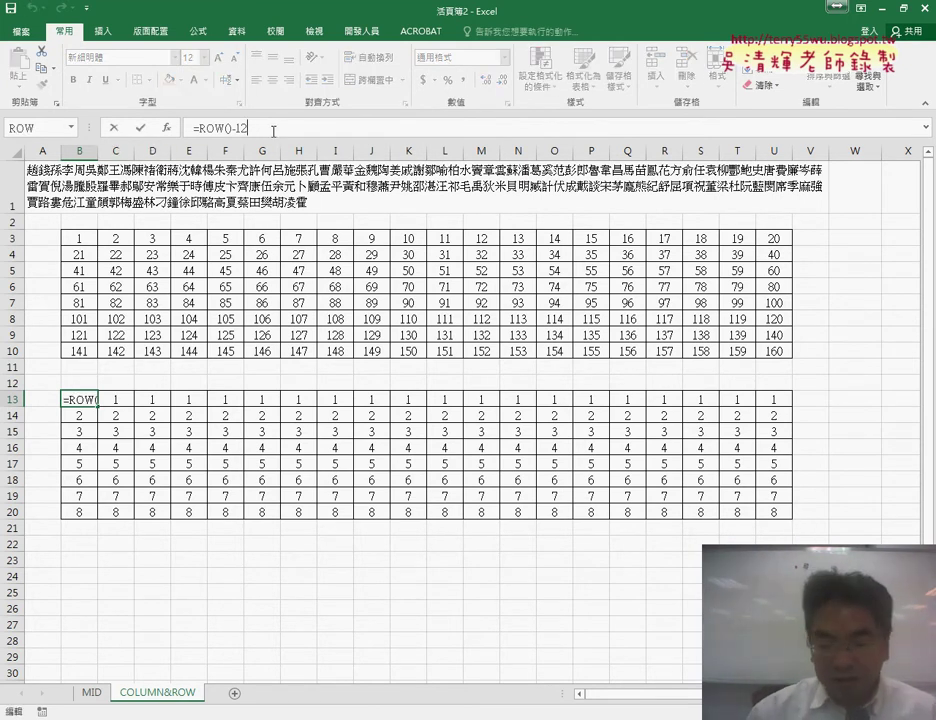
type("+")
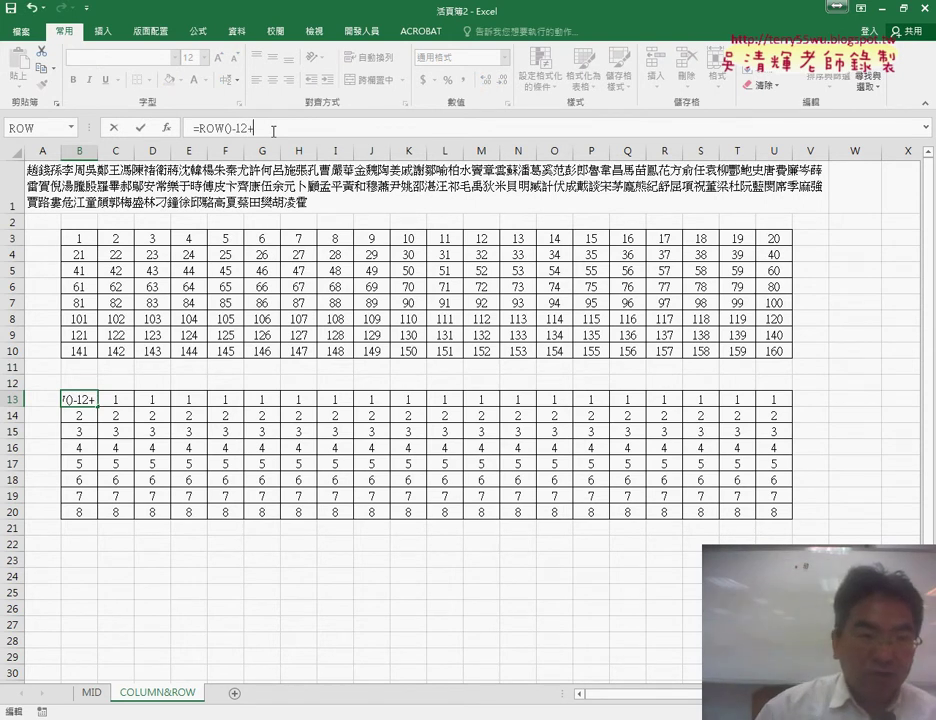
left_click(73, 128)
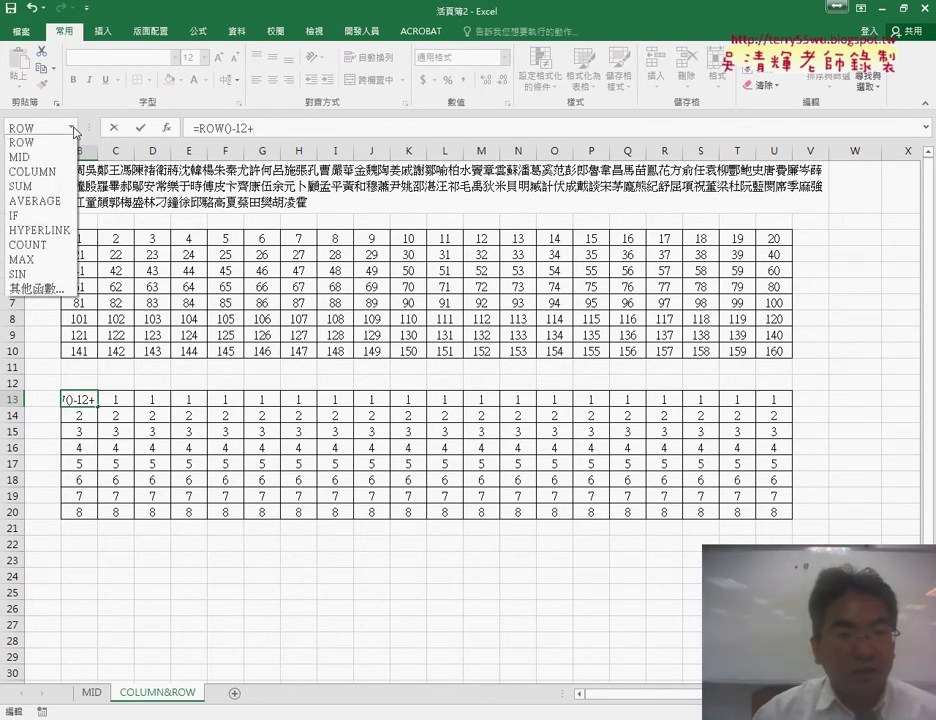
left_click(30, 169)
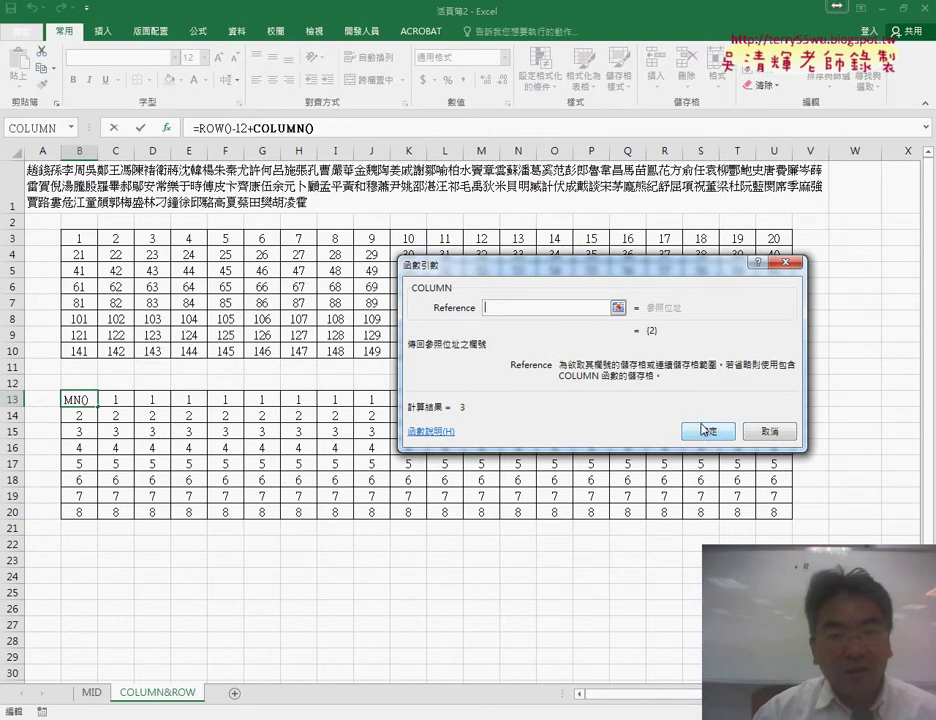
left_click(707, 431)
left_click(377, 129)
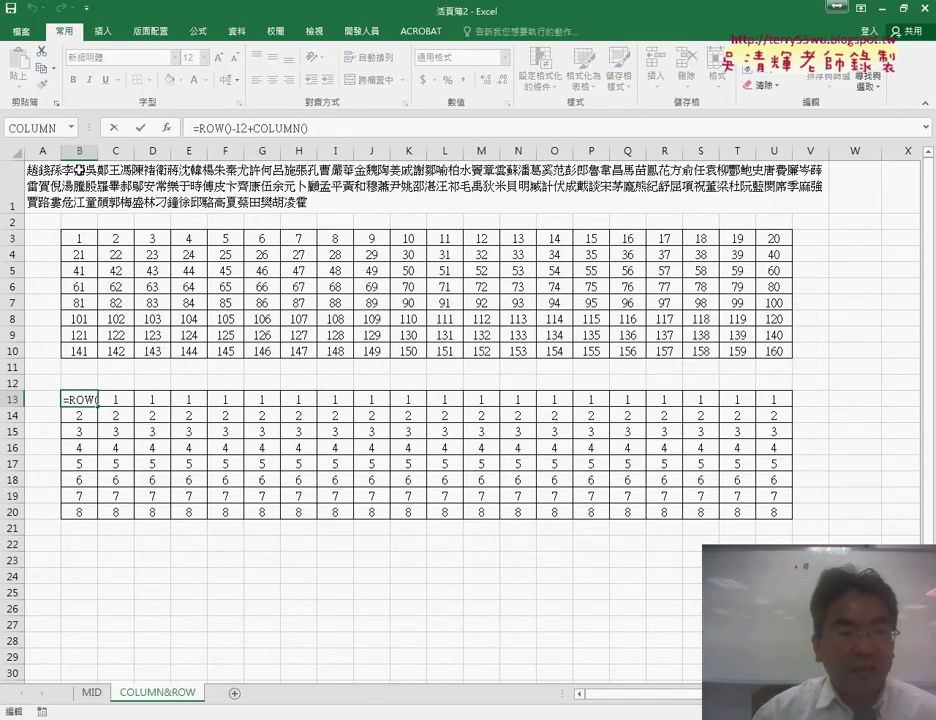
type("-2")
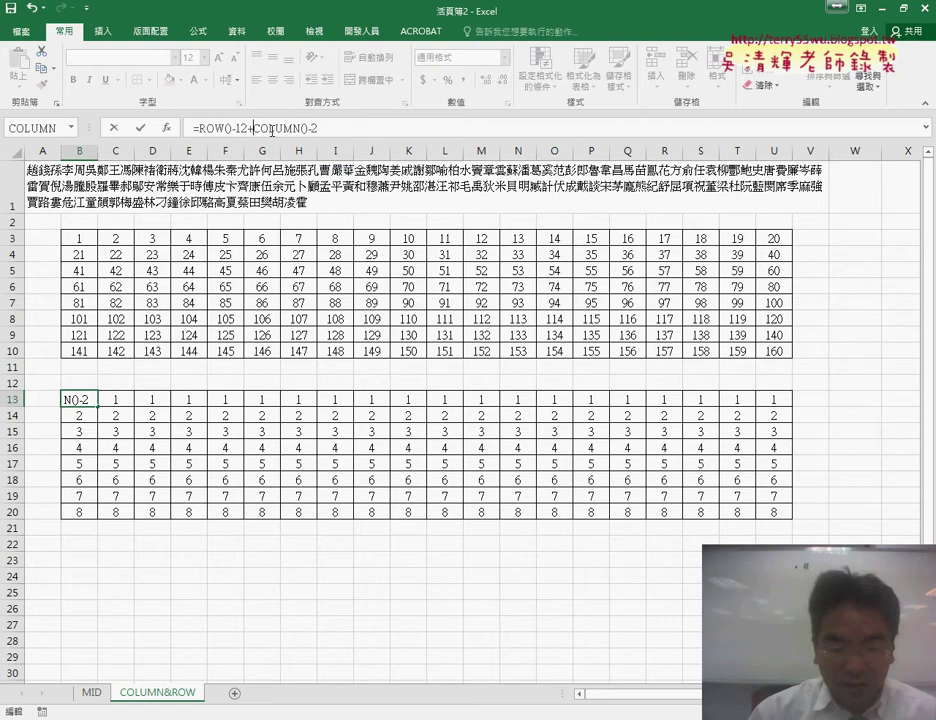
left_click(257, 128)
type("(")
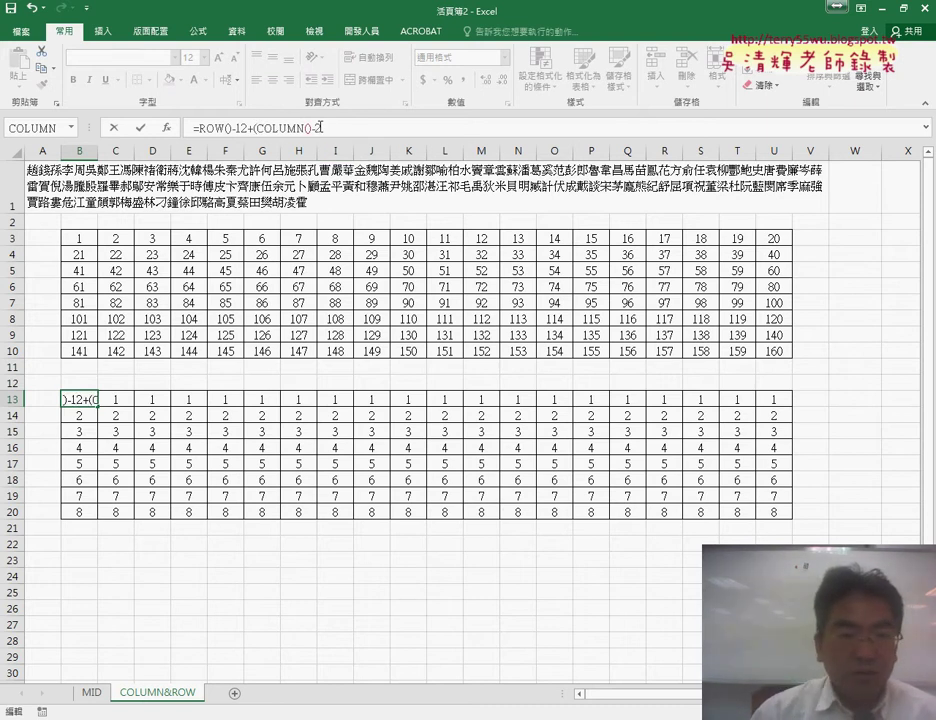
type(")-2)")
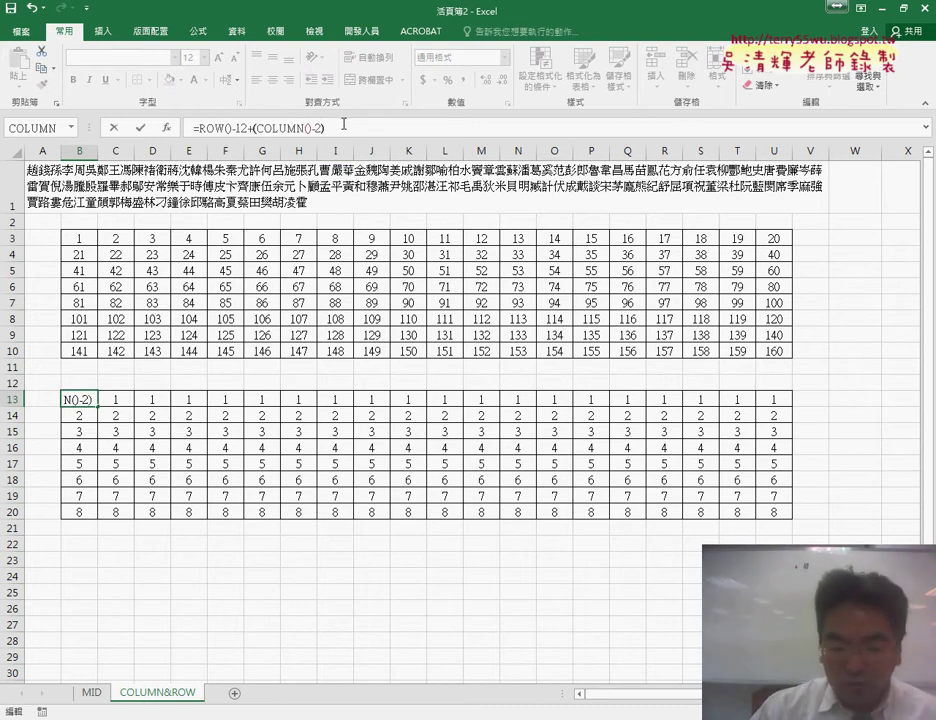
type("*8")
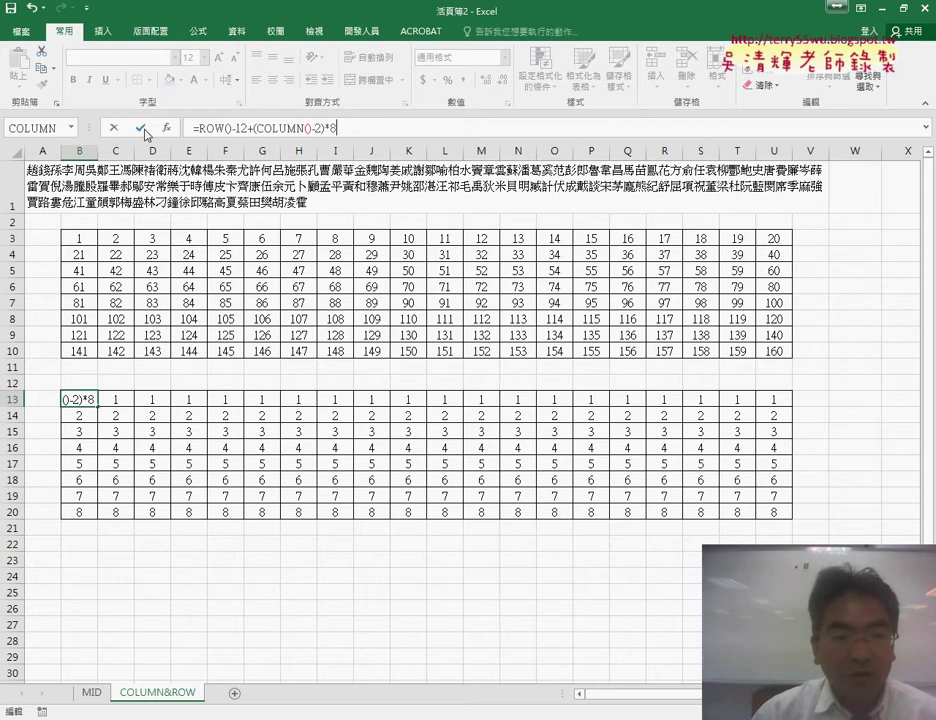
key("ctrl+Return")
- Fill the column-wise numbering formula through B13:U20, giving 1 to 160 down each column
mouse_move(97, 408)
left_mouse_down()
mouse_move(97, 519)
mouse_move(788, 522)
left_mouse_up()
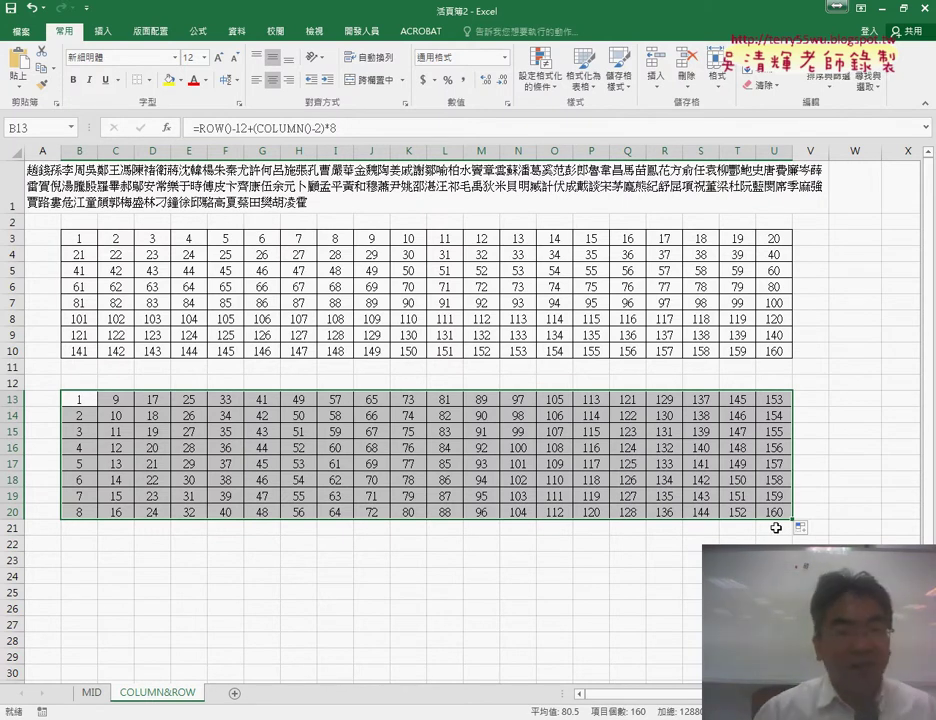
left_click(78, 400)
left_click_drag(200, 124, 337, 127)
- Cut B13's index expression and start a MID formula with text $A$1
right_click(312, 127)
left_click(324, 131)
left_click(169, 128)
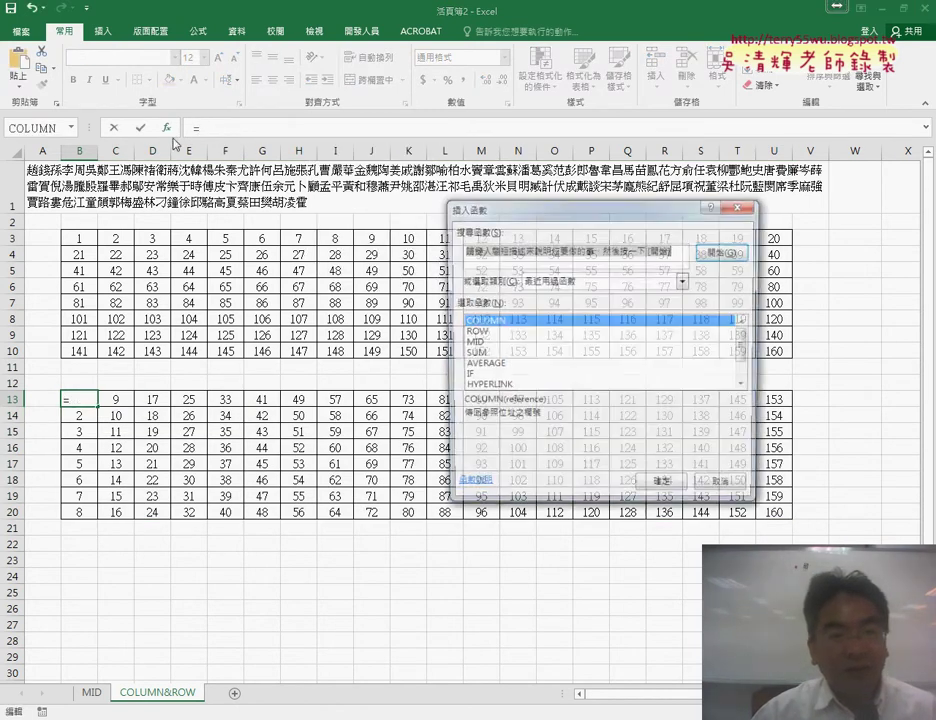
left_click(477, 347)
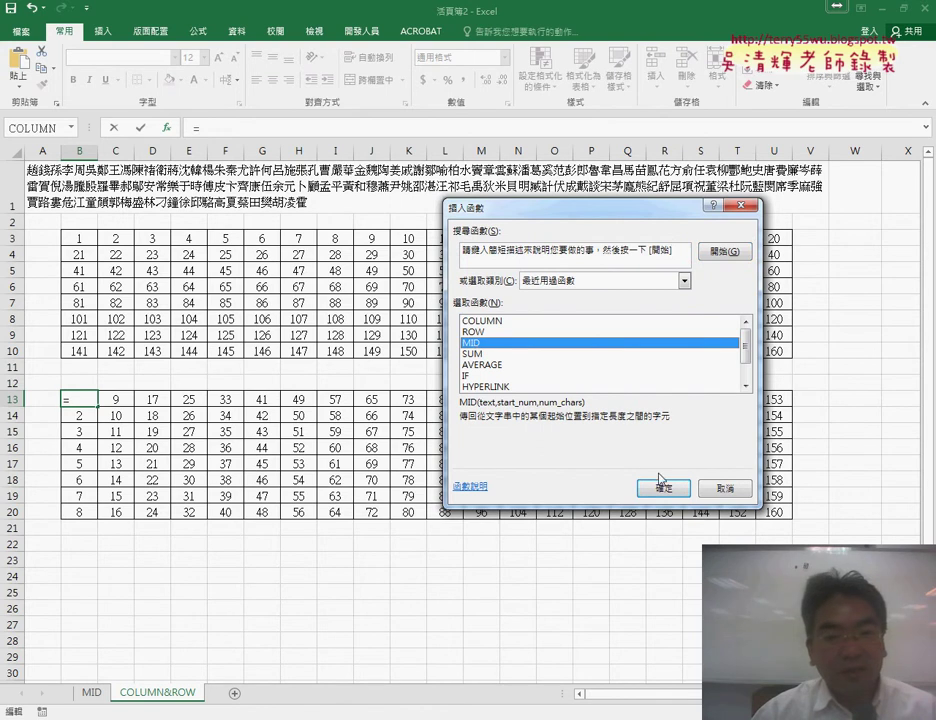
left_click(661, 485)
left_click(315, 190)
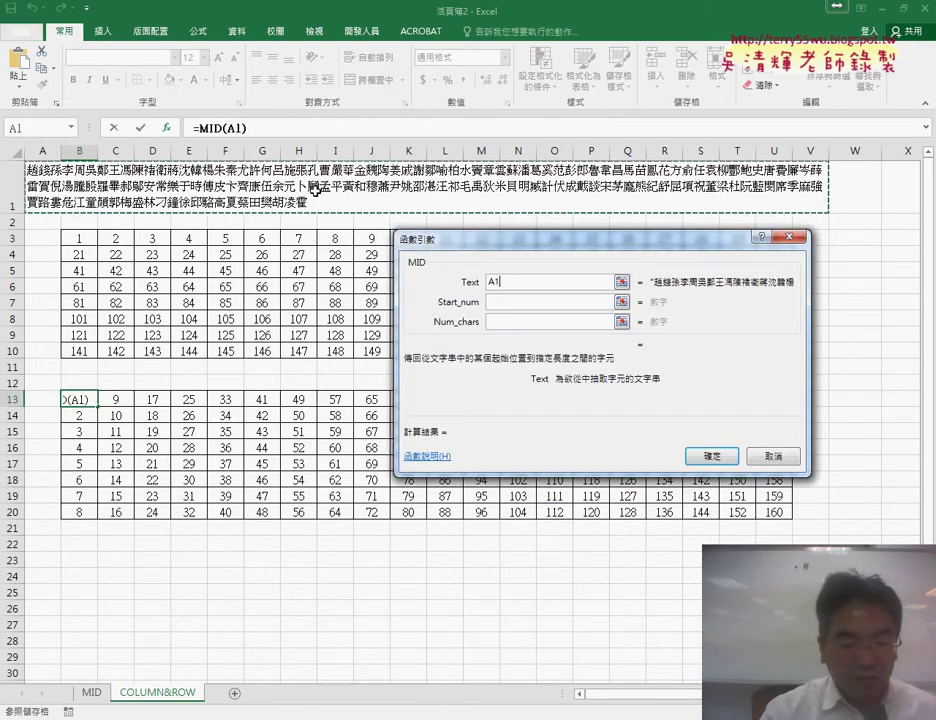
key("F4")
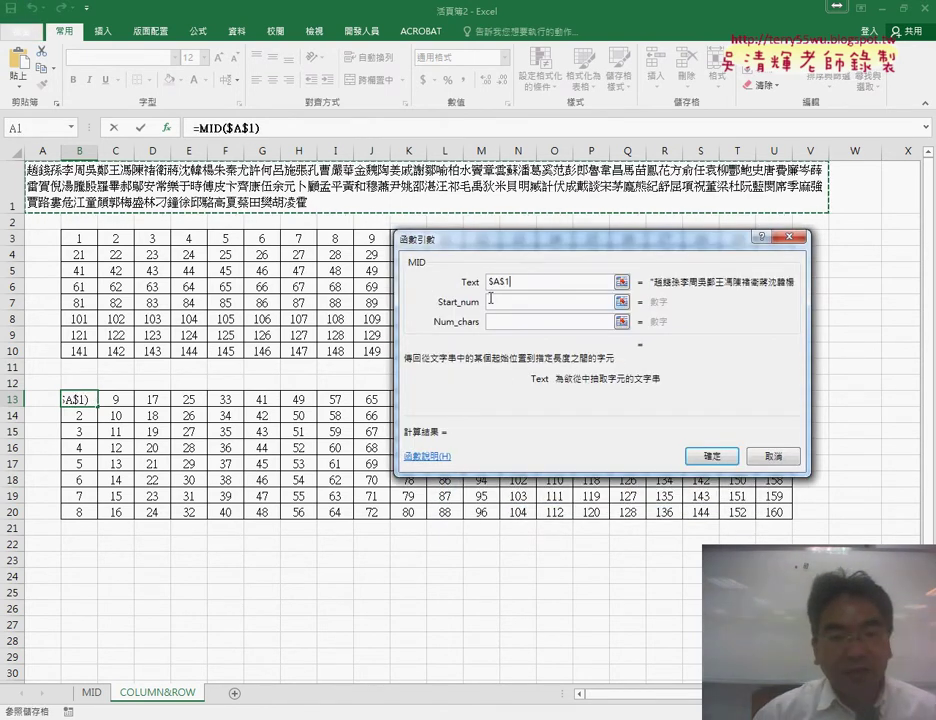
- Finish MID with the index expression as start and 1 character, then fill B13:U20
right_click(491, 298)
left_click(537, 343)
left_click(517, 322)
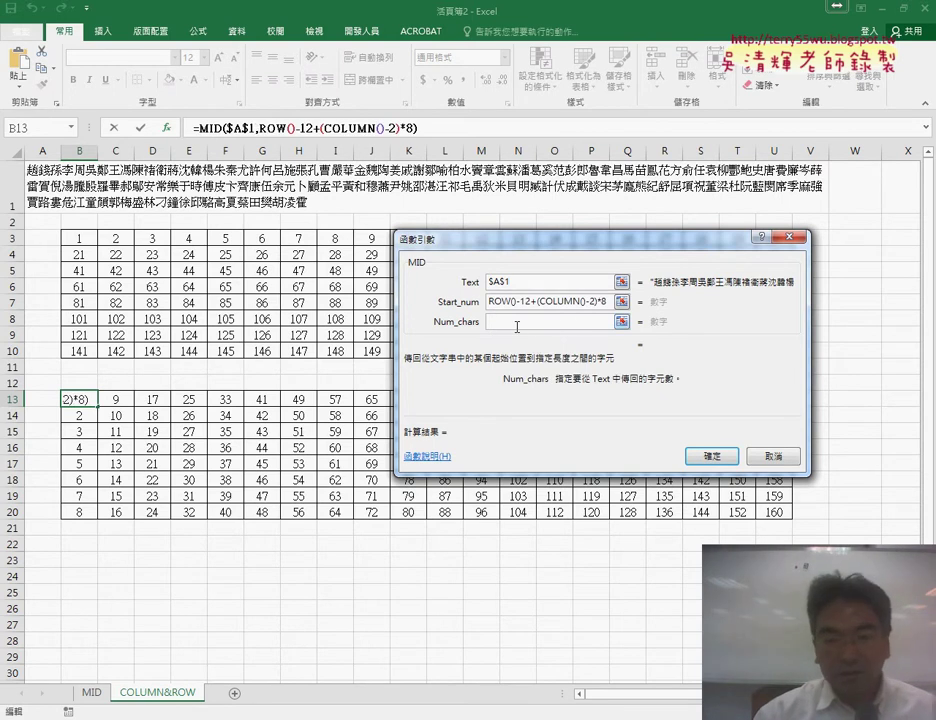
type(",1")
left_click(712, 456)
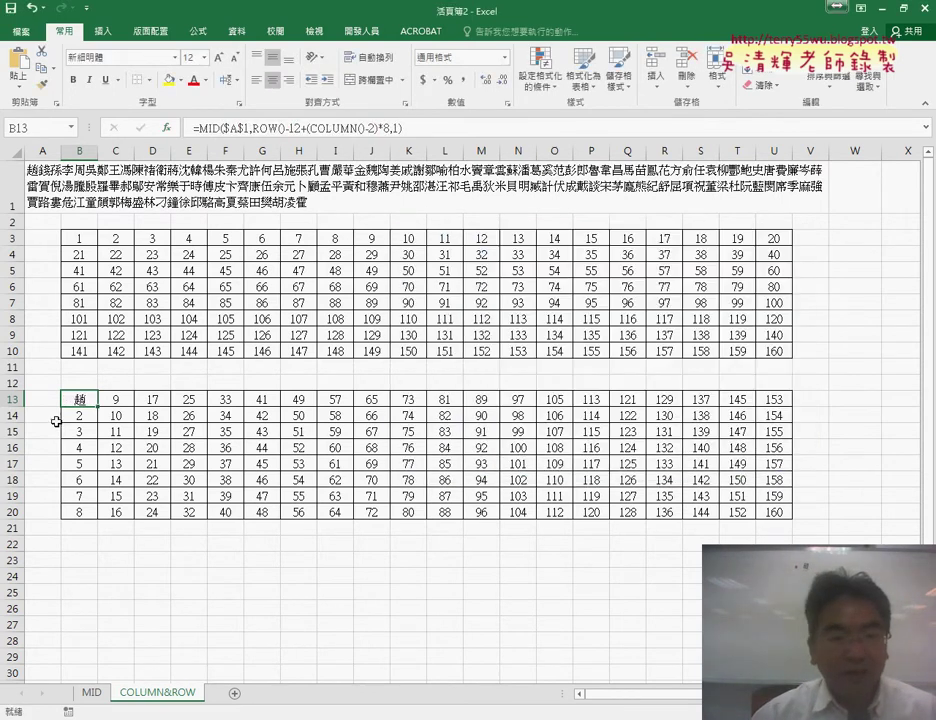
left_click_drag(97, 407, 97, 516)
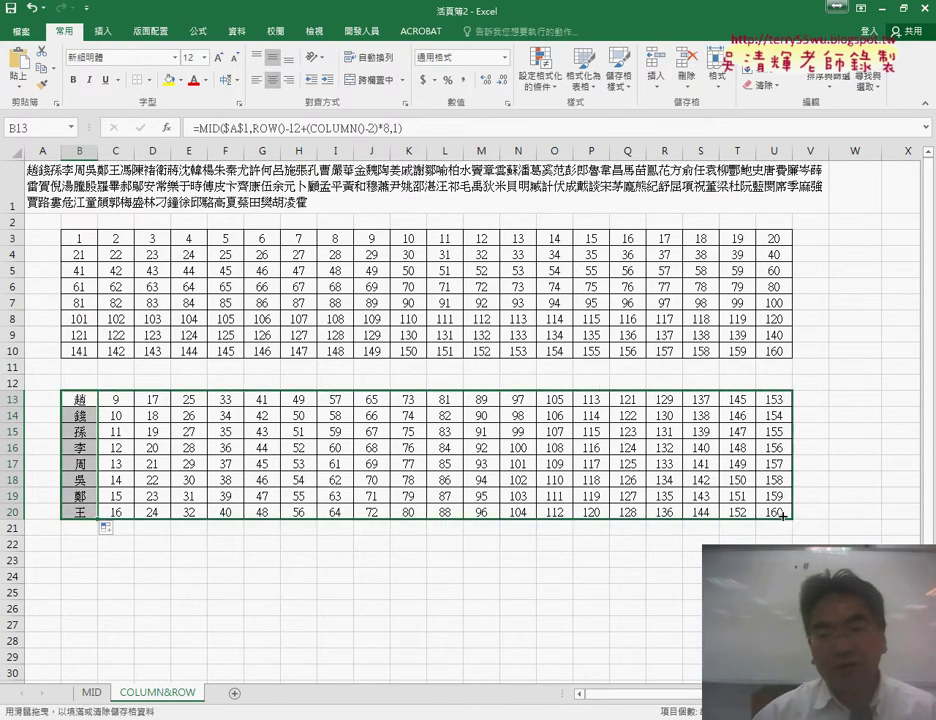
left_click_drag(97, 516, 778, 512)
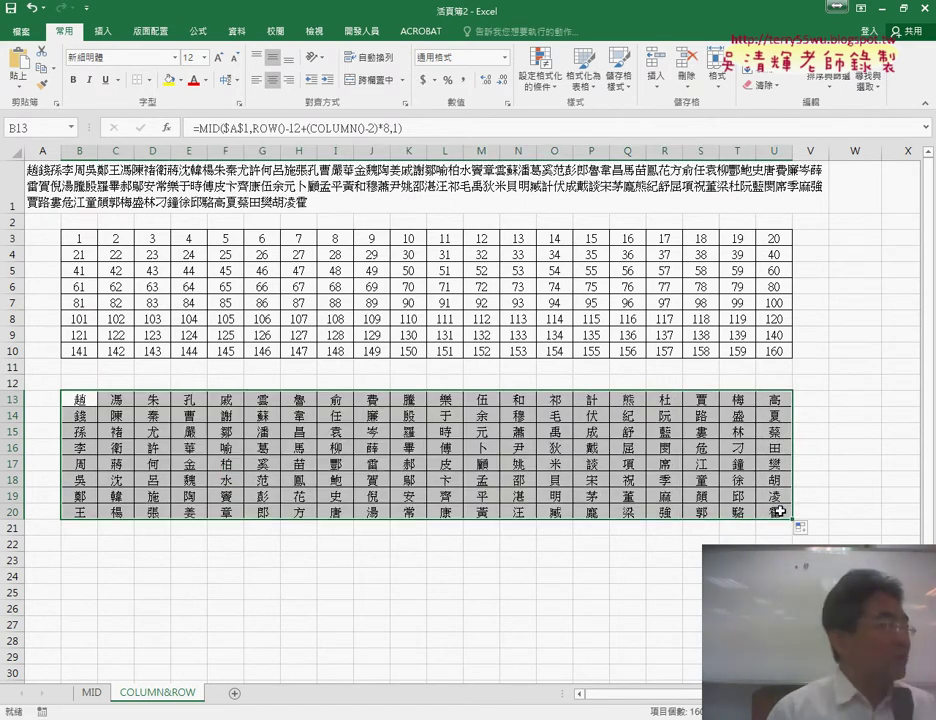